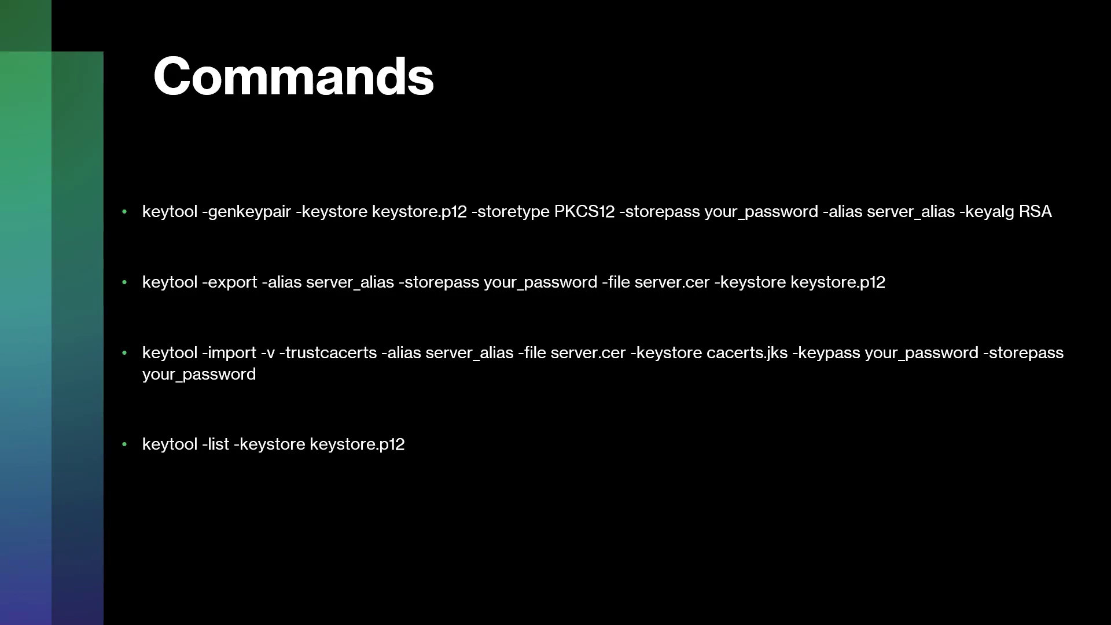
- Review the keytool commands in Notepad++, then show the D:\Installation\tibco\tss\12.0.0 folder
{"action": "key", "text": "alt+Tab"}
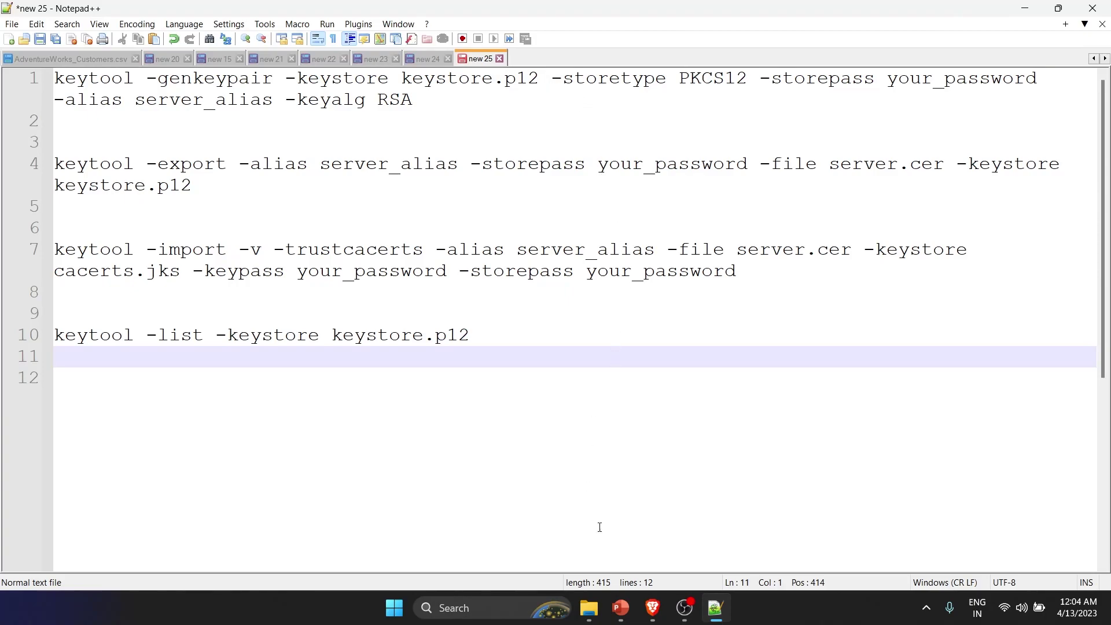
{"action": "left_click", "coordinate": [589, 607]}
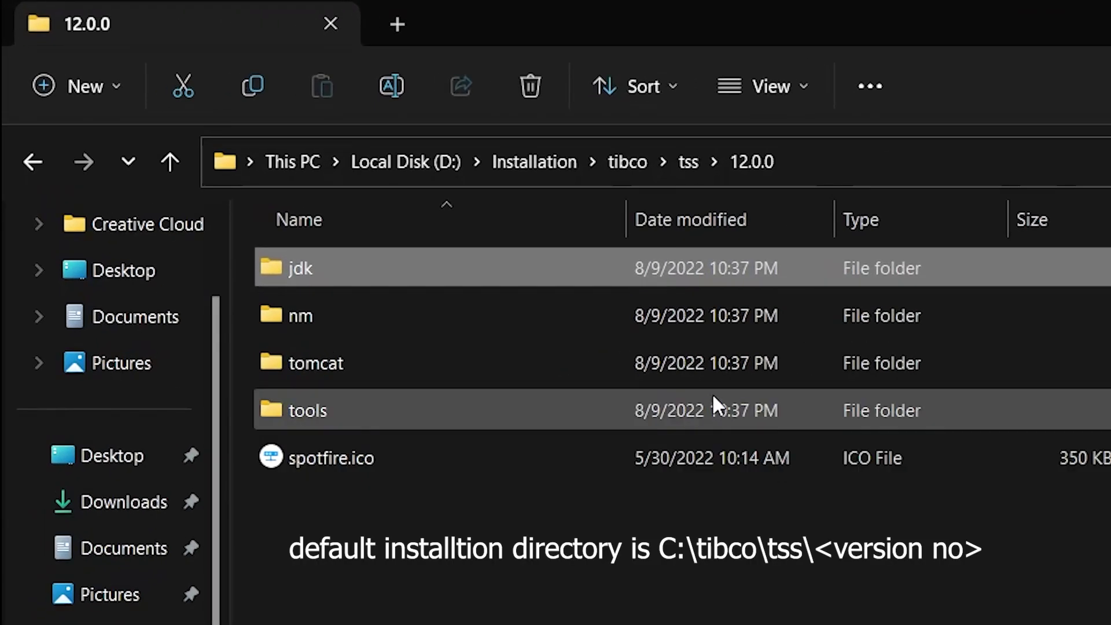
- Open jdk\bin, locate keytool.exe and copy the bin folder's full path
{"action": "mouse_move", "coordinate": [426, 277]}
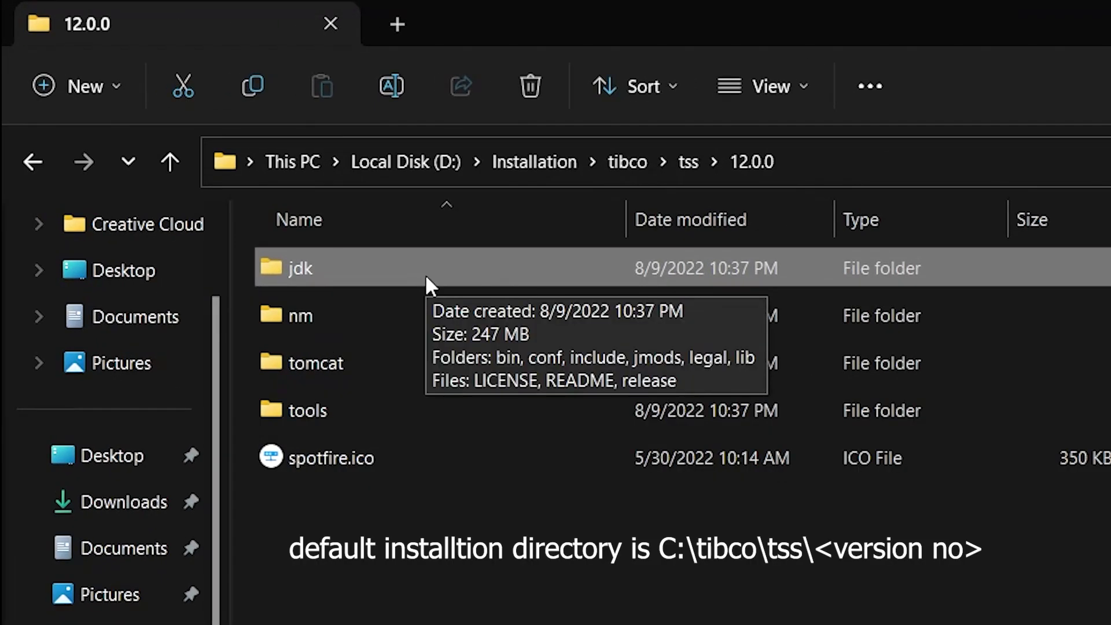
{"action": "double_click", "coordinate": [476, 266]}
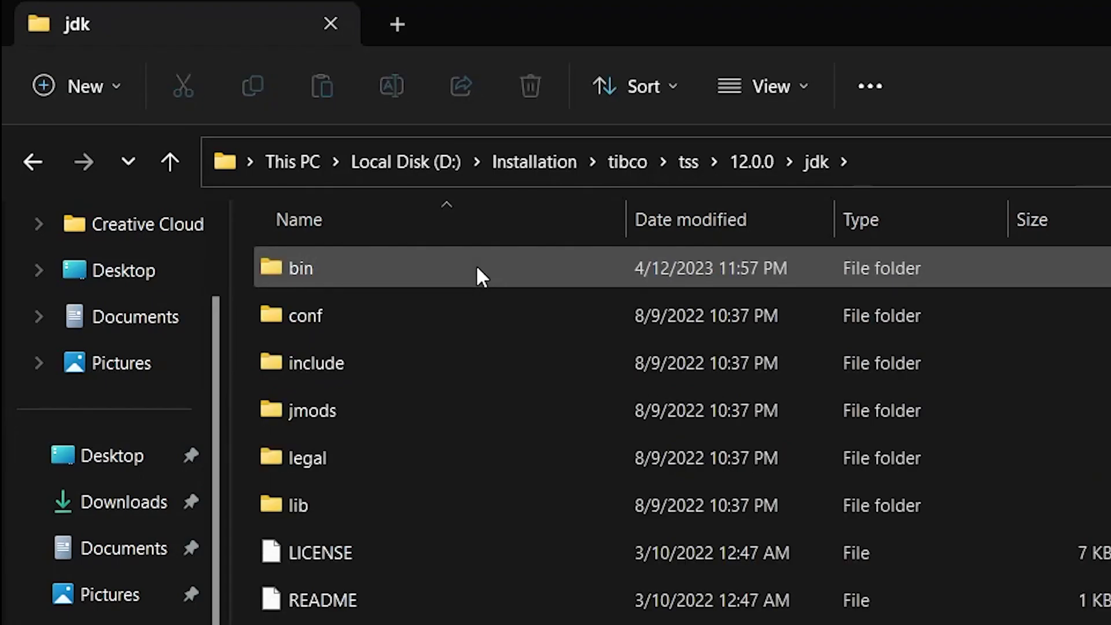
{"action": "double_click", "coordinate": [478, 268]}
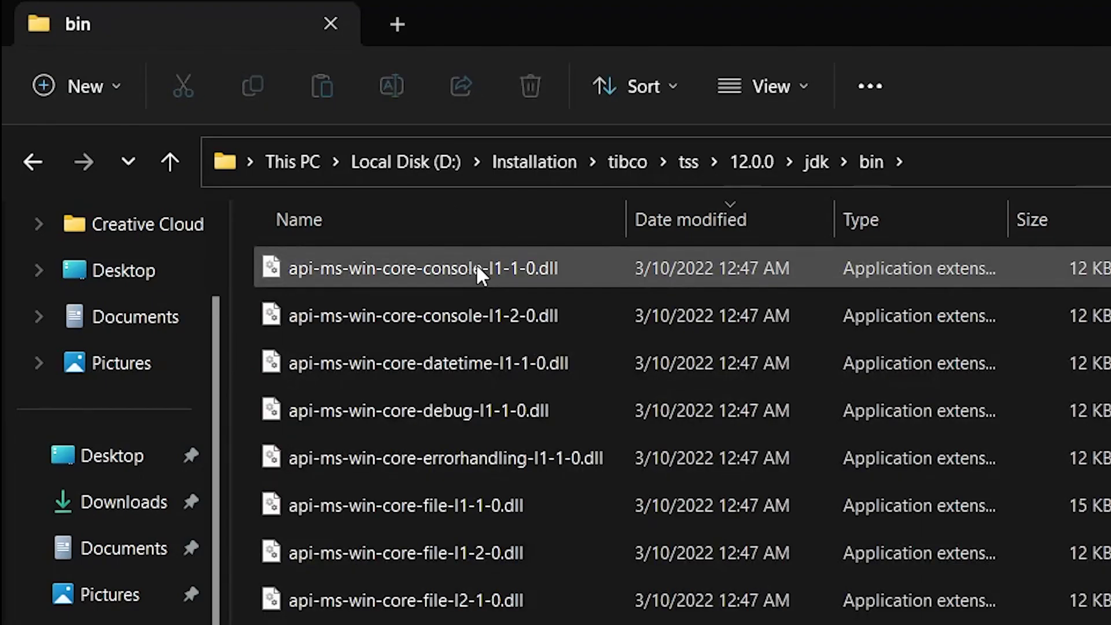
{"action": "left_click", "coordinate": [477, 266]}
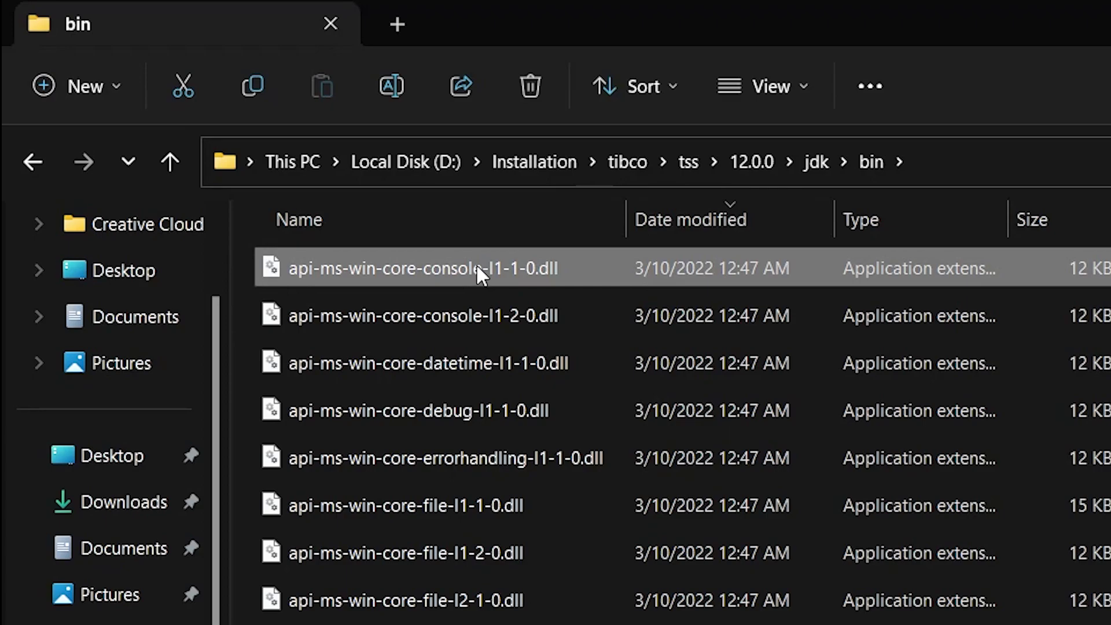
{"action": "key", "text": "k"}
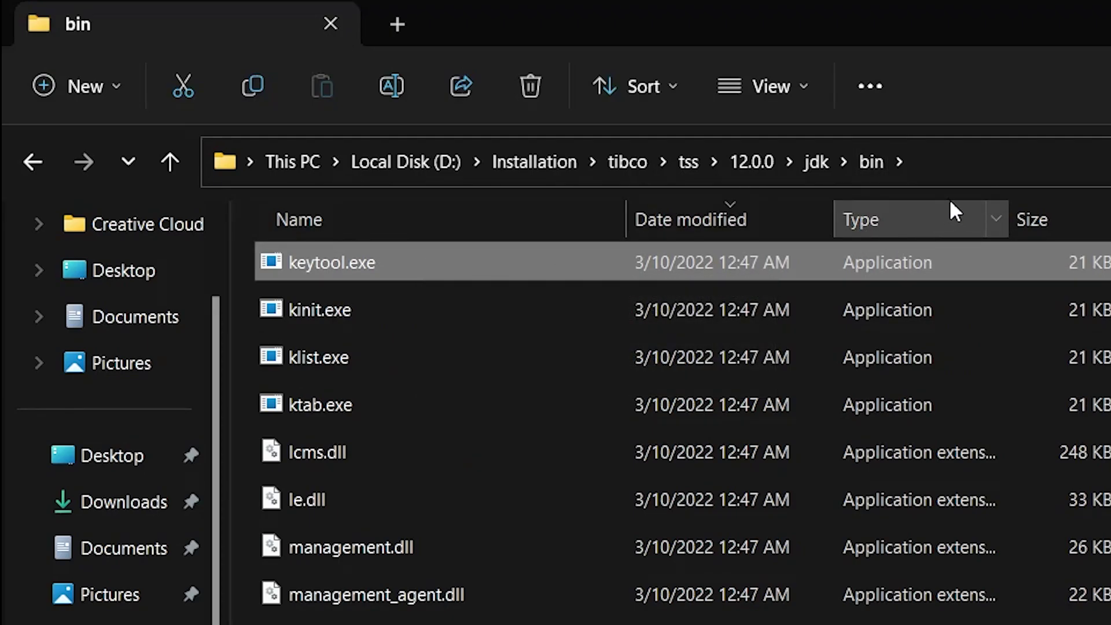
{"action": "left_click", "coordinate": [972, 163]}
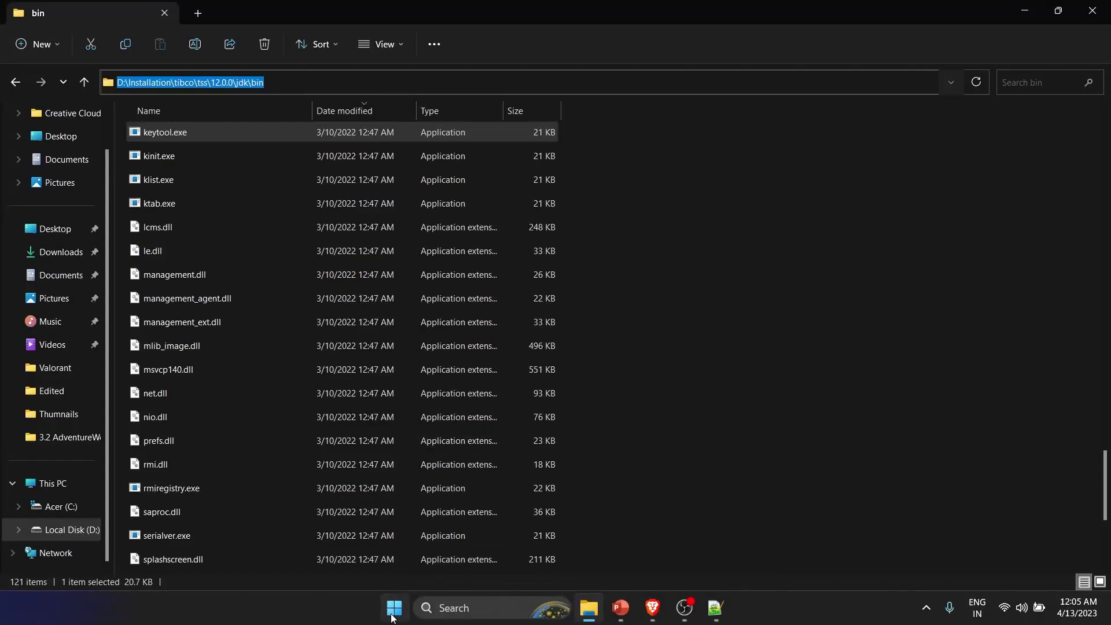
- Search for cmd and bring up Command Prompt's launch options
{"action": "left_click", "coordinate": [388, 612]}
{"action": "type", "text": "cmd"}
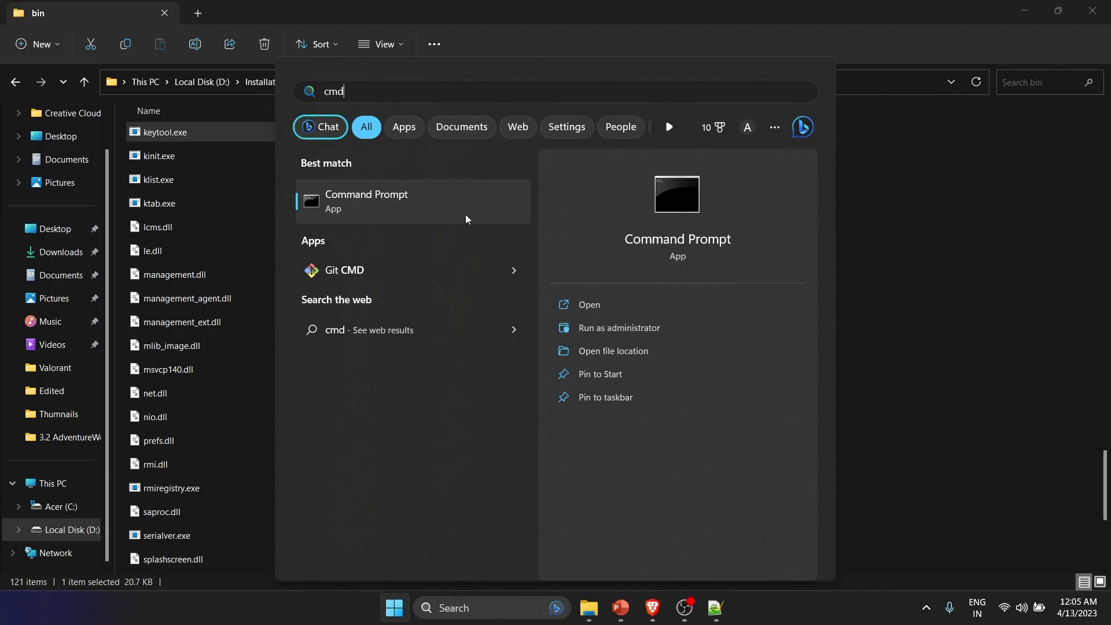
{"action": "right_click", "coordinate": [378, 201]}
- Launch Command Prompt as administrator and maximize the console
{"action": "left_click", "coordinate": [408, 214]}
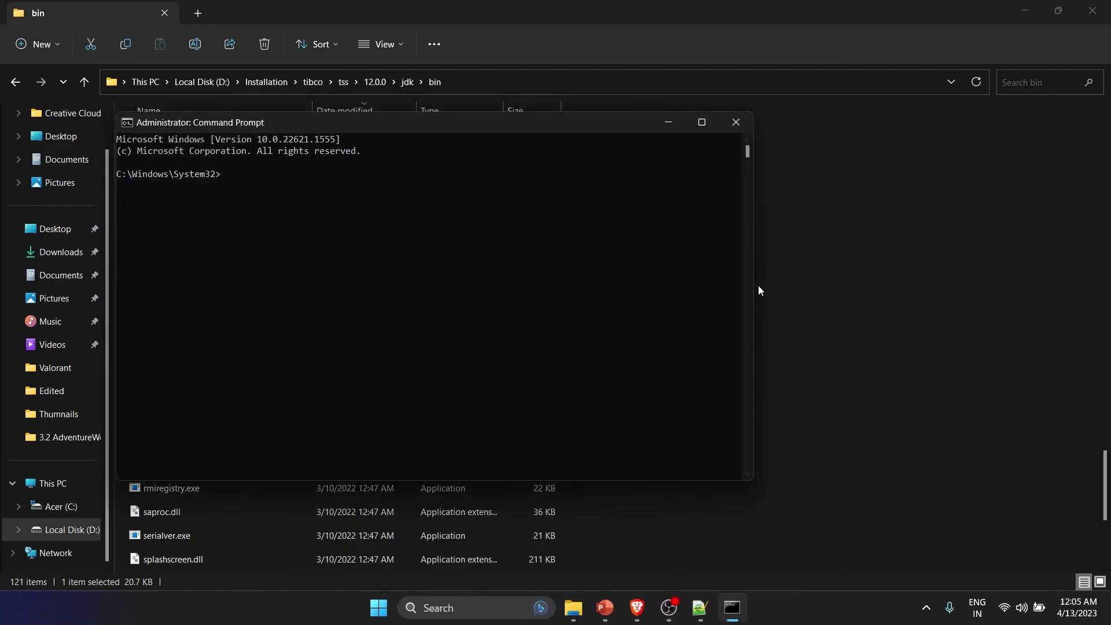
{"action": "left_click_drag", "start_coordinate": [759, 289], "coordinate": [1107, 317]}
{"action": "left_click_drag", "start_coordinate": [117, 272], "coordinate": [30, 272]}
{"action": "left_click", "coordinate": [1058, 122]}
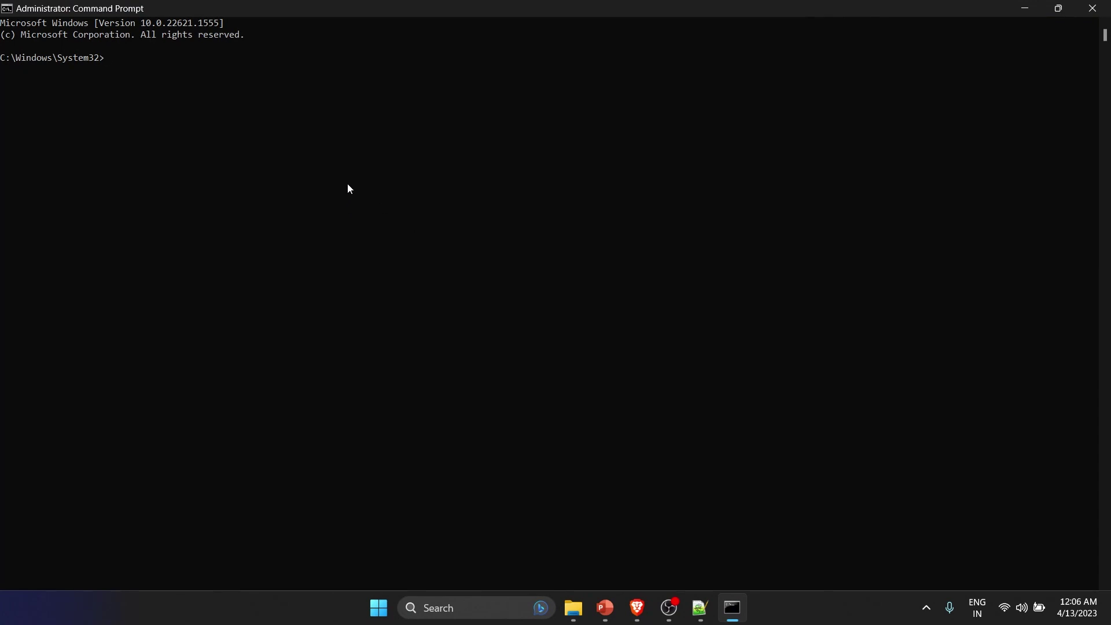
{"action": "key", "text": "alt+Tab"}
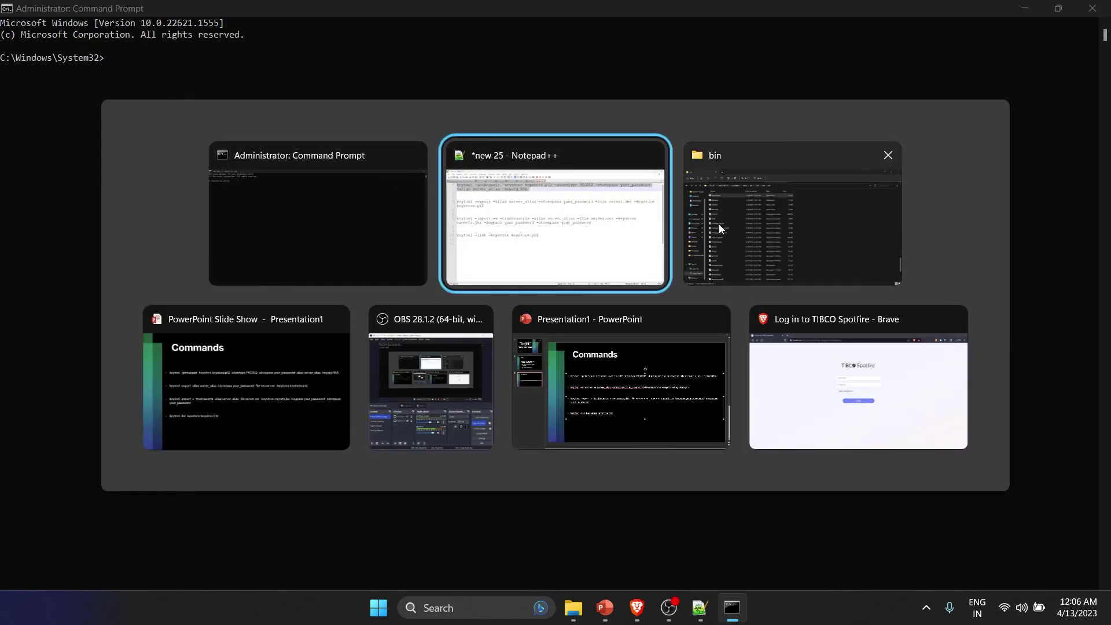
{"action": "left_click", "coordinate": [402, 216]}
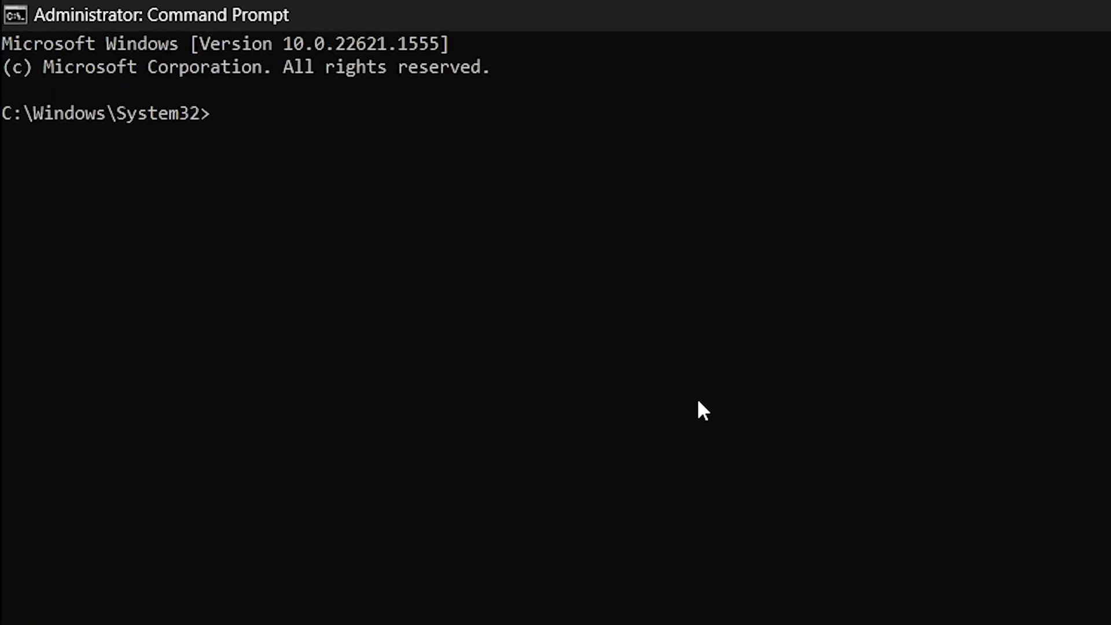
- Move the console to D:\Installation\tibco\tss\12.0.0\jdk\bin using the copied path
{"action": "type", "text": "D:"}
{"action": "key", "text": "Return"}
{"action": "type", "text": "cd"}
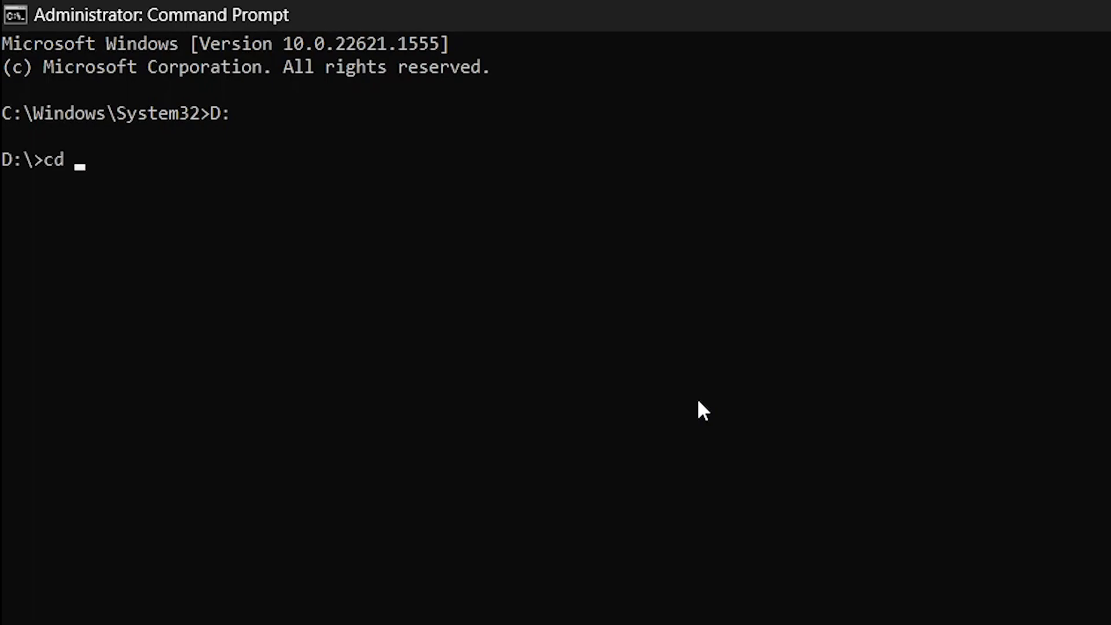
{"action": "key", "text": "alt+Tab"}
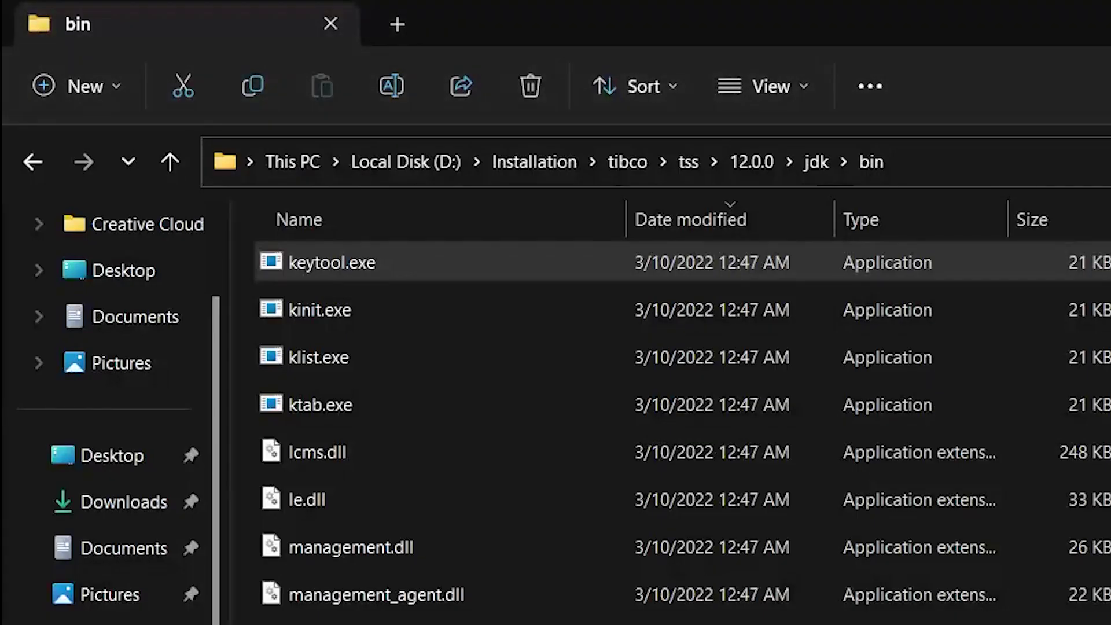
{"action": "left_click", "coordinate": [962, 145]}
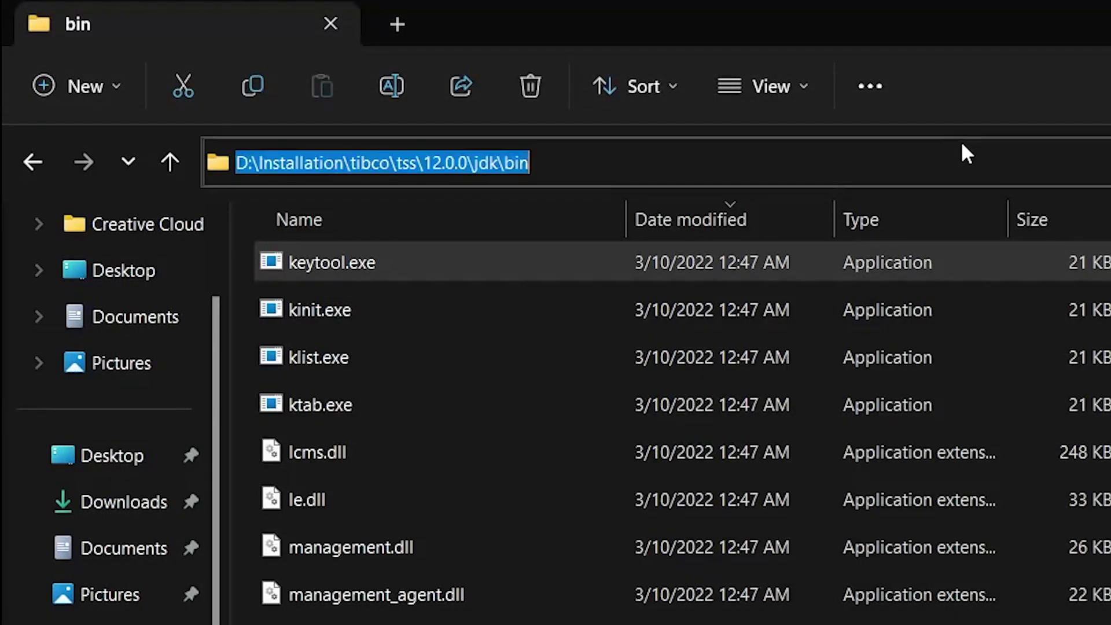
{"action": "key", "text": "alt+Tab"}
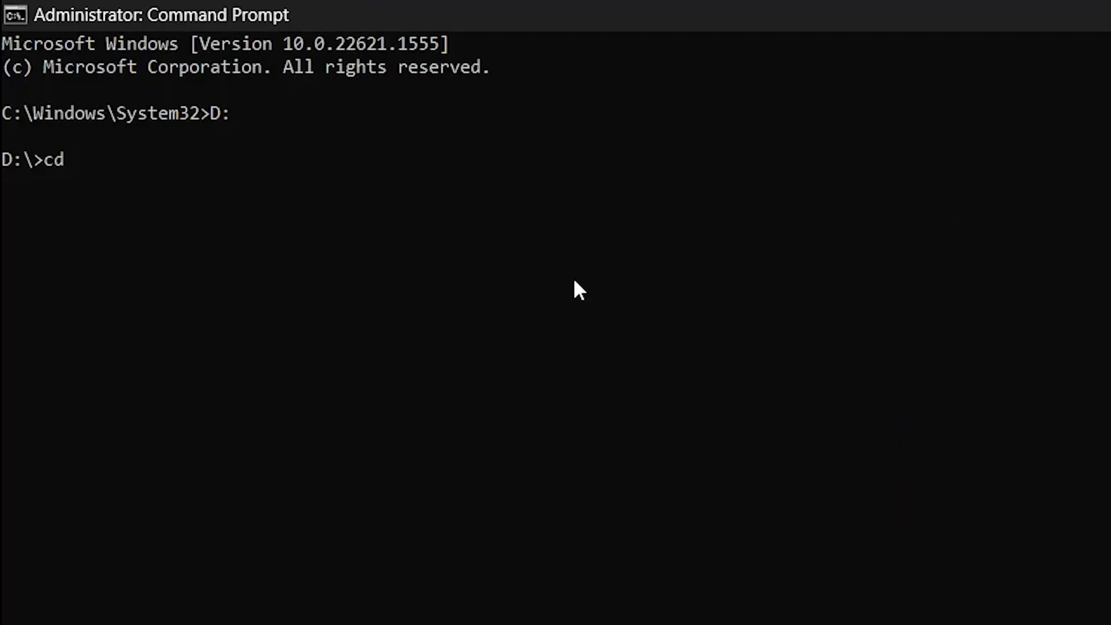
{"action": "right_click", "coordinate": [163, 172]}
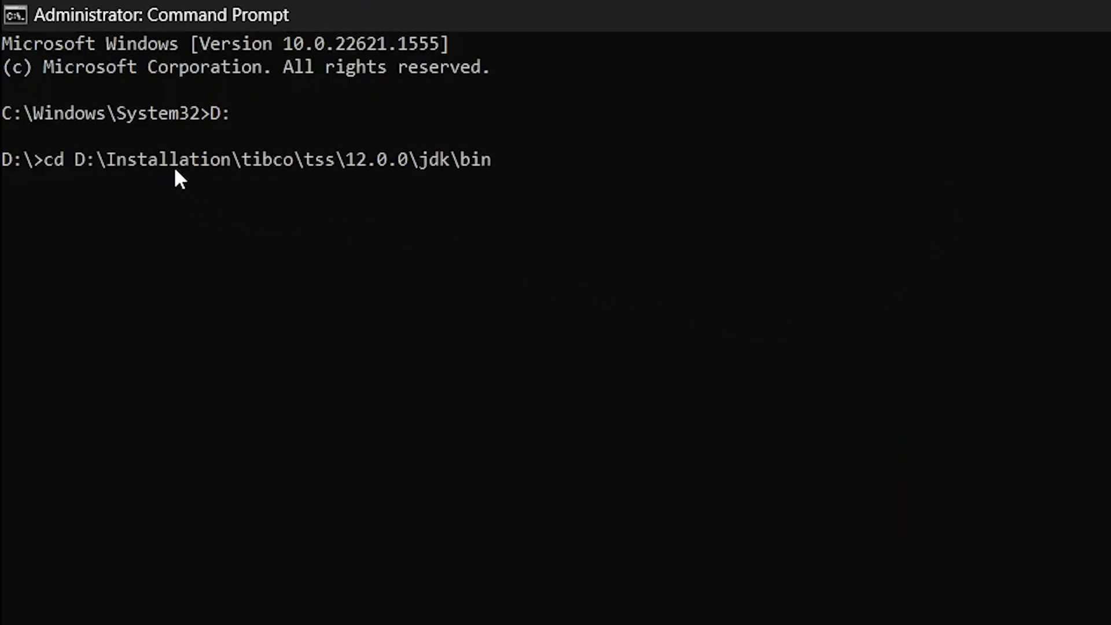
{"action": "key", "text": "Return"}
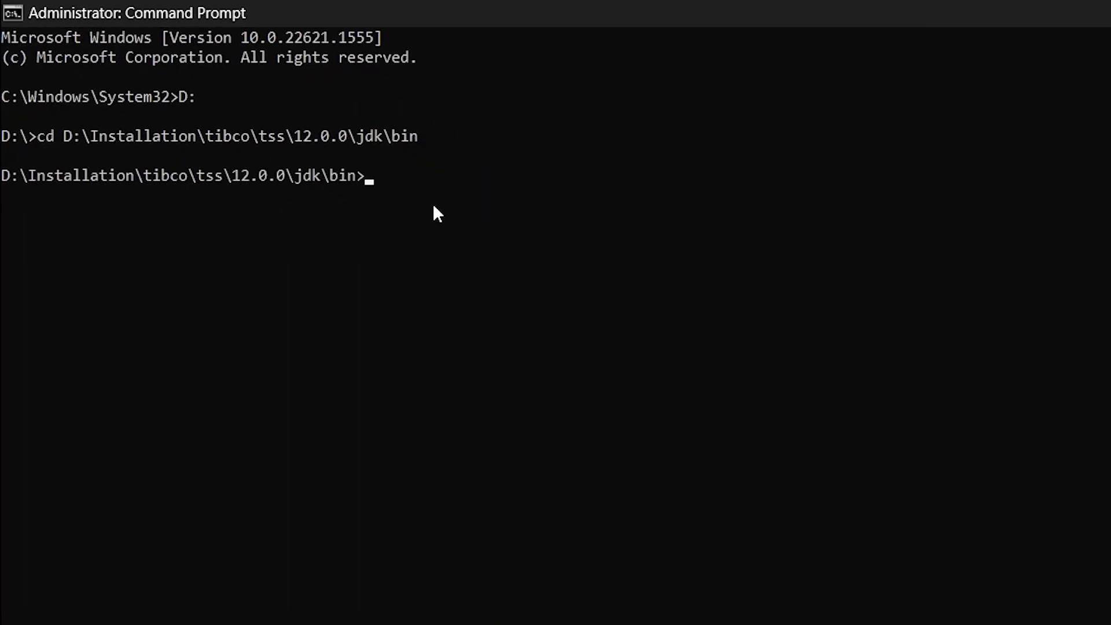
{"action": "key", "text": "alt+Tab"}
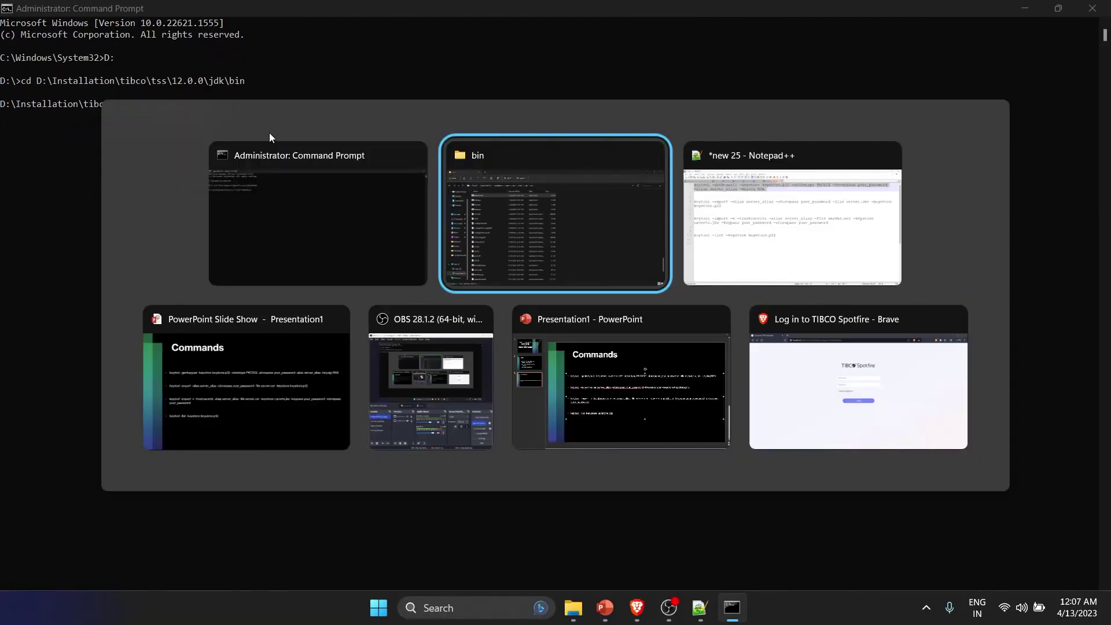
- Copy the keytool -genkeypair command from line 1 and paste it at the prompt
{"action": "key", "text": "Tab"}
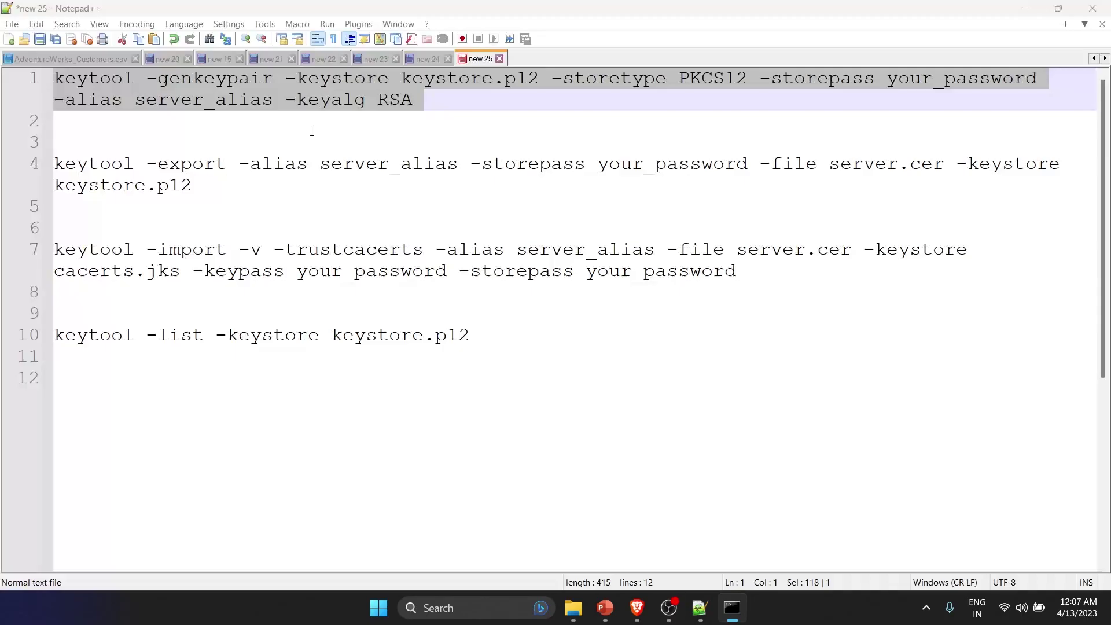
{"action": "left_click", "coordinate": [332, 100]}
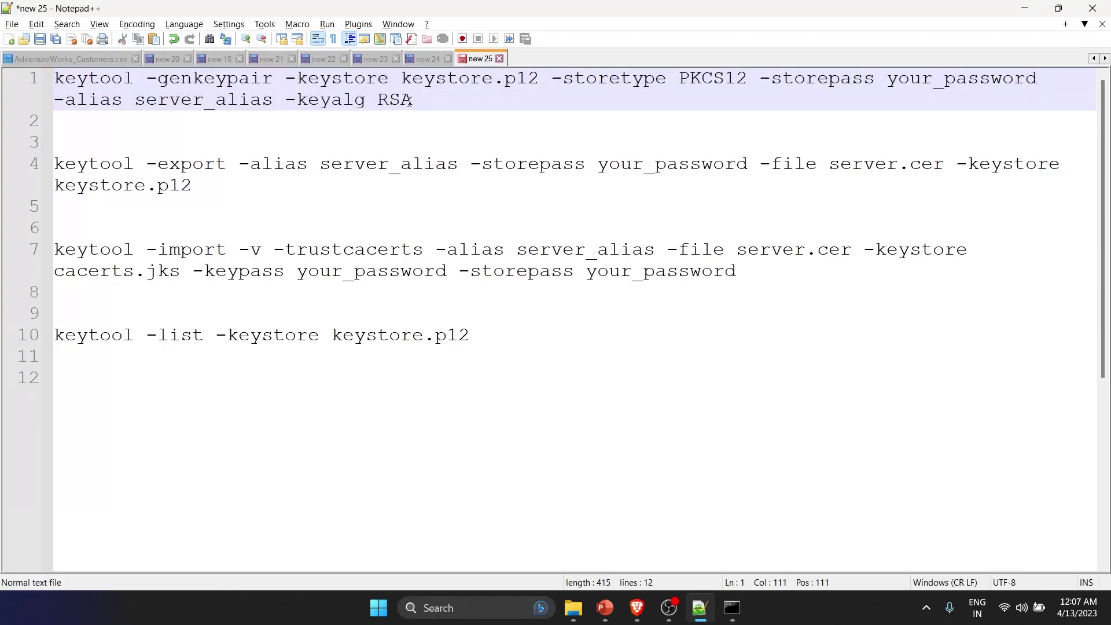
{"action": "left_click_drag", "start_coordinate": [412, 100], "coordinate": [55, 77]}
{"action": "key", "text": "ctrl+c"}
{"action": "key", "text": "alt+Tab"}
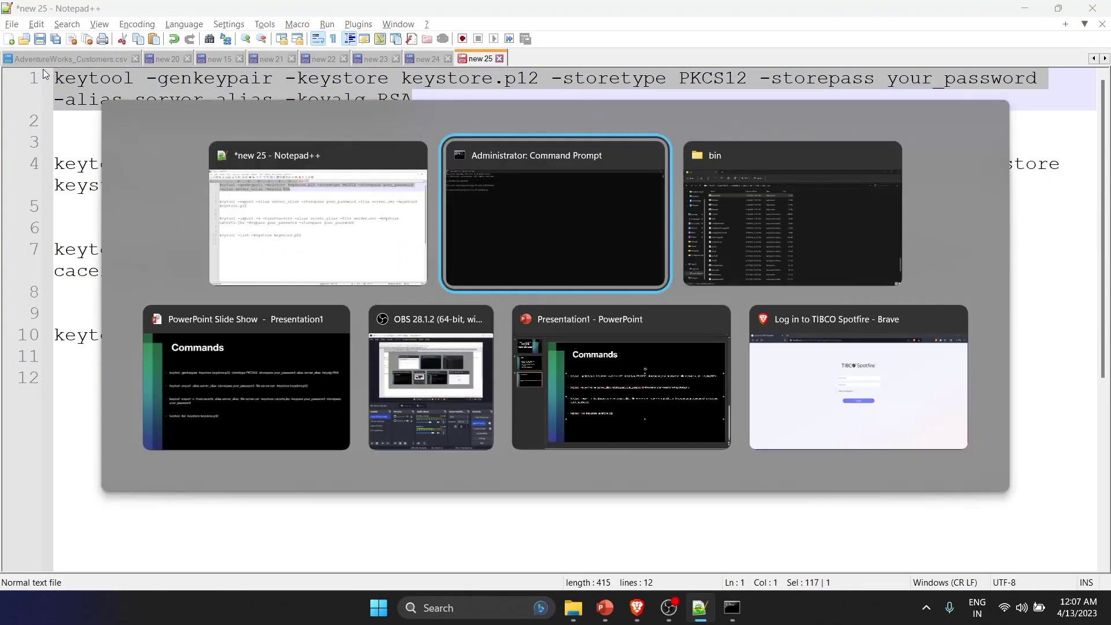
{"action": "key", "text": "ctrl+v"}
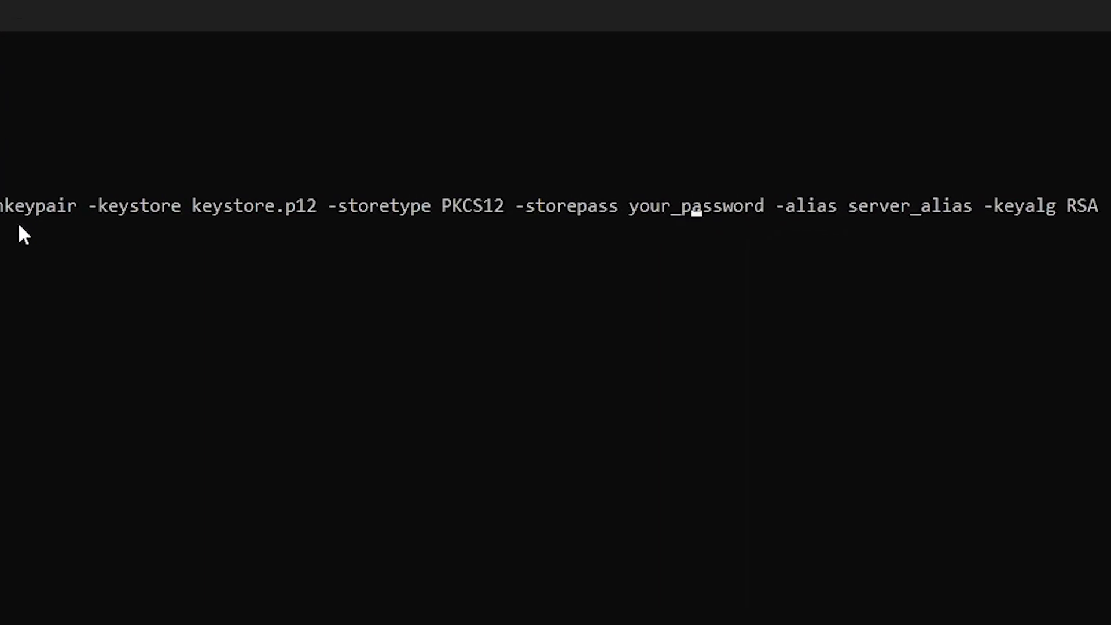
- Remove the underscore from the store password and change the alias to spotfire
{"action": "key", "text": "Left"}
{"action": "key", "text": "BackSpace"}
{"action": "key", "text": "BackSpace"}
{"action": "key", "text": "BackSpace"}
{"action": "key", "text": "BackSpace"}
{"action": "key", "text": "BackSpace"}
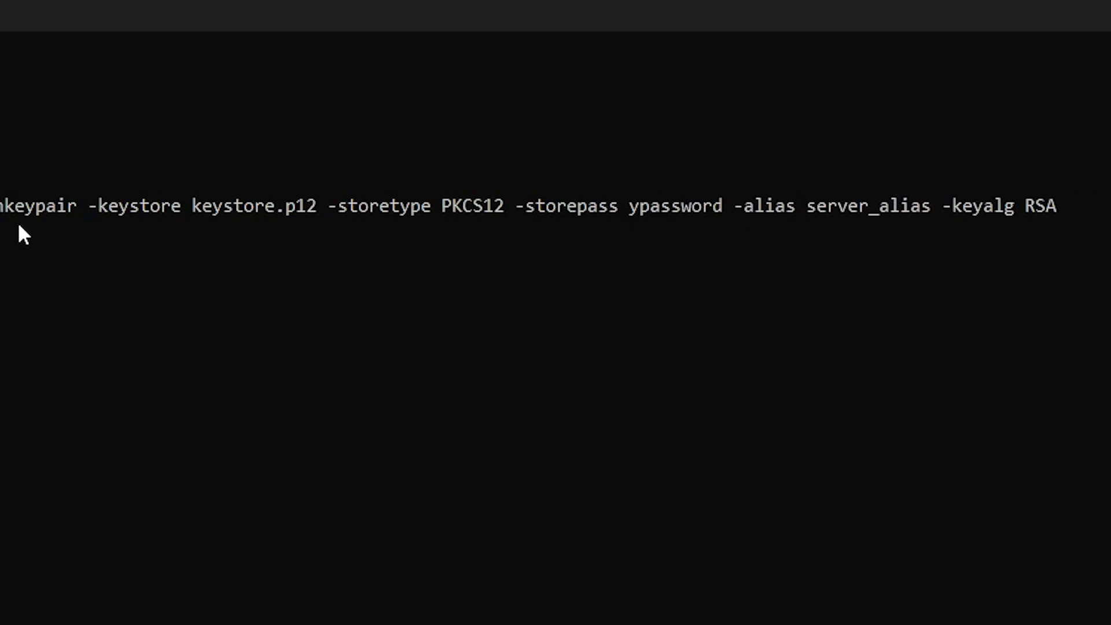
{"action": "key", "text": "Right"}
{"action": "key", "text": "Right"}
{"action": "key", "text": "Right"}
{"action": "key", "text": "Right"}
{"action": "key", "text": "Right"}
{"action": "key", "text": "Right"}
{"action": "key", "text": "Right"}
{"action": "key", "text": "Right"}
{"action": "key", "text": "Right"}
{"action": "key", "text": "Right"}
{"action": "key", "text": "Right"}
{"action": "key", "text": "Right"}
{"action": "key", "text": "Right"}
{"action": "key", "text": "Right"}
{"action": "key", "text": "Right"}
{"action": "key", "text": "Right"}
{"action": "key", "text": "Right"}
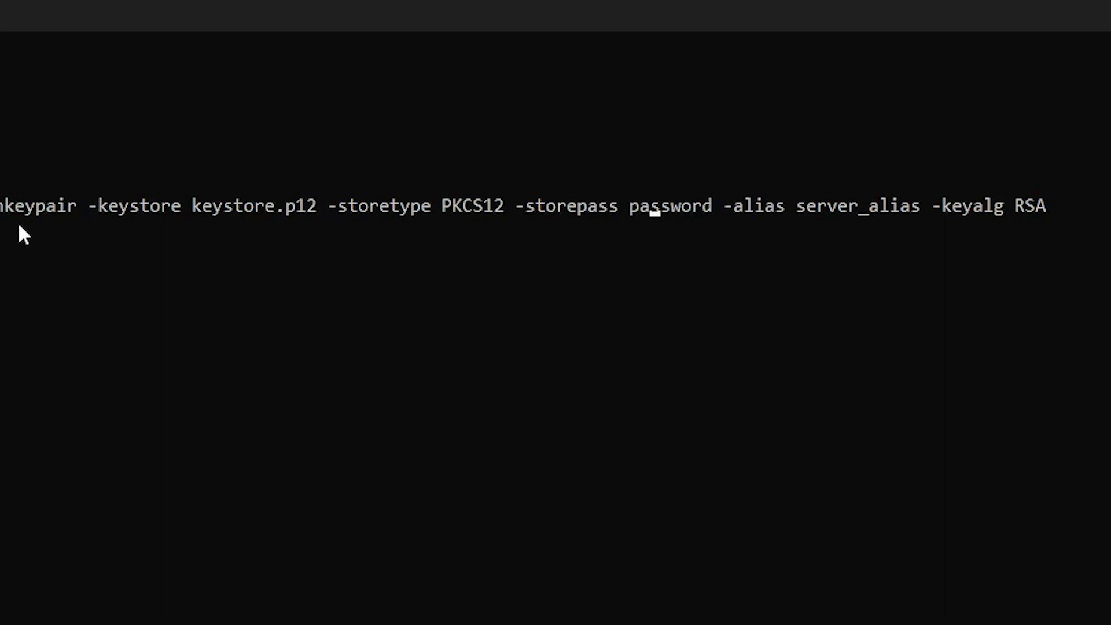
{"action": "key", "text": "Right"}
{"action": "key", "text": "Left"}
{"action": "key", "text": "Left"}
{"action": "key", "text": "Left"}
{"action": "key", "text": "Left"}
{"action": "key", "text": "Left"}
{"action": "key", "text": "Left"}
{"action": "key", "text": "Left"}
{"action": "key", "text": "Left"}
{"action": "key", "text": "Left"}
{"action": "key", "text": "Right"}
{"action": "key", "text": "Right"}
{"action": "key", "text": "Right"}
{"action": "key", "text": "Right"}
{"action": "key", "text": "Right"}
{"action": "key", "text": "Right"}
{"action": "key", "text": "Right"}
{"action": "key", "text": "Right"}
{"action": "key", "text": "Right"}
{"action": "key", "text": "Right"}
{"action": "key", "text": "Right"}
{"action": "key", "text": "Right"}
{"action": "key", "text": "Right"}
{"action": "key", "text": "Right"}
{"action": "key", "text": "Right"}
{"action": "key", "text": "Right"}
{"action": "key", "text": "Right"}
{"action": "key", "text": "Right"}
{"action": "key", "text": "Right"}
{"action": "key", "text": "BackSpace"}
{"action": "key", "text": "BackSpace"}
{"action": "key", "text": "BackSpace"}
{"action": "key", "text": "BackSpace"}
{"action": "key", "text": "BackSpace"}
{"action": "key", "text": "BackSpace"}
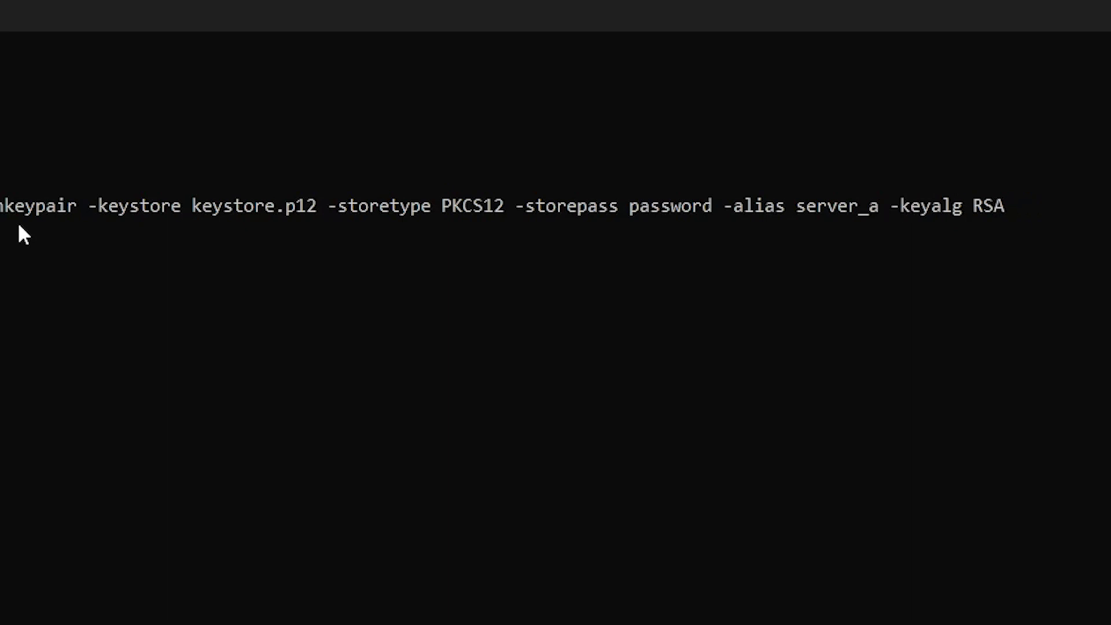
{"action": "key", "text": "BackSpace"}
{"action": "key", "text": "BackSpace"}
{"action": "key", "text": "BackSpace"}
{"action": "key", "text": "BackSpace"}
{"action": "key", "text": "BackSpace"}
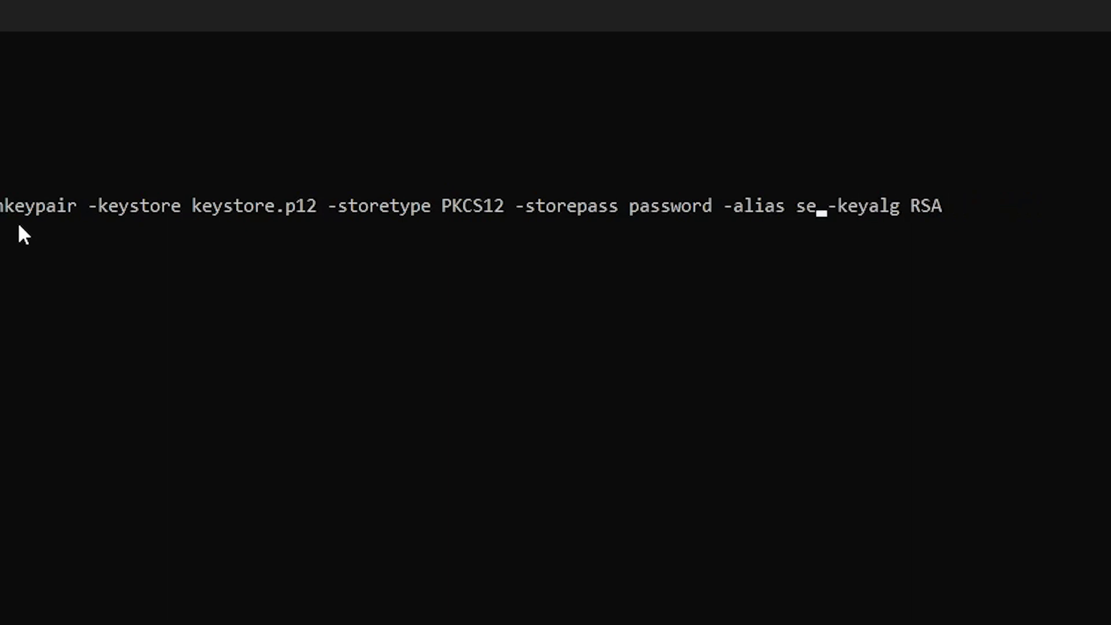
{"action": "type", "text": "potfire"}
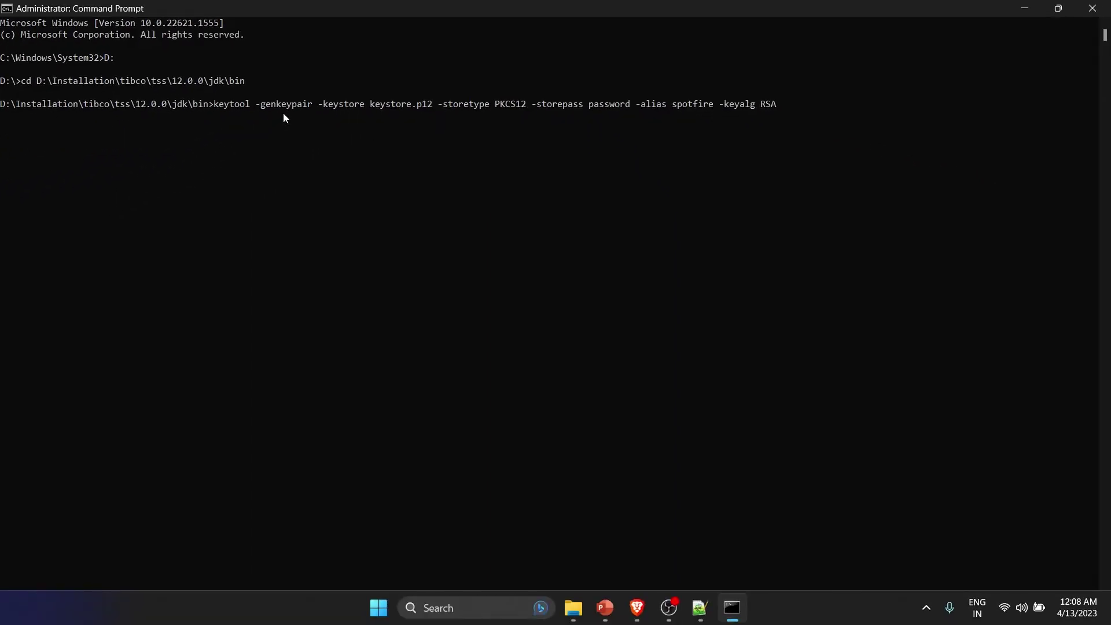
- Run genkeypair and answer name myName, unit abc, organization ab
{"action": "key", "text": "Return"}
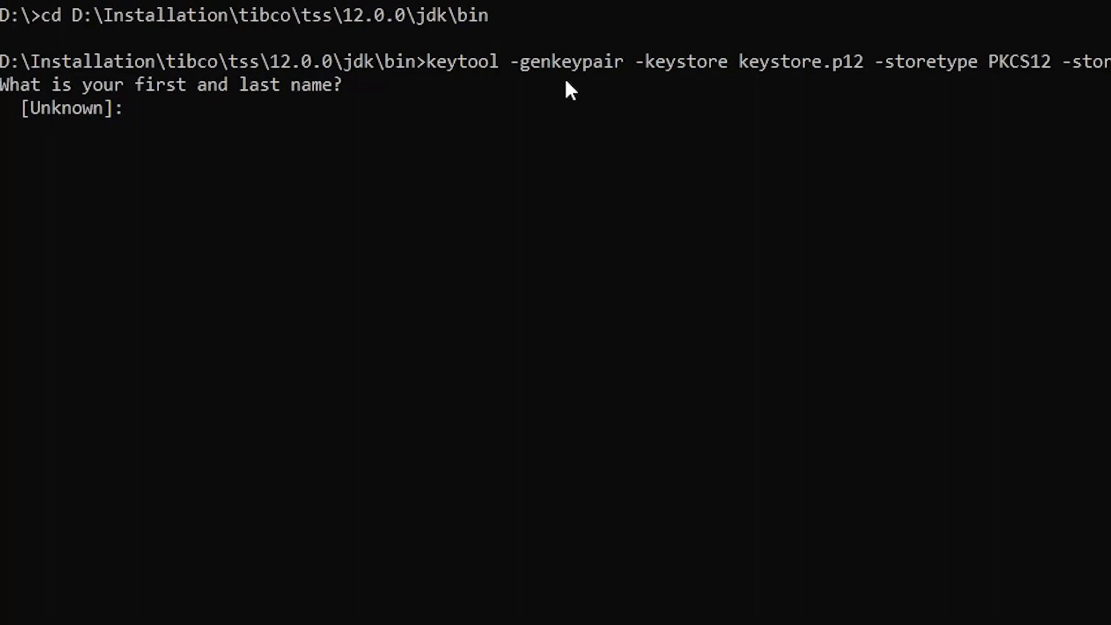
{"action": "type", "text": "myName"}
{"action": "key", "text": "Return"}
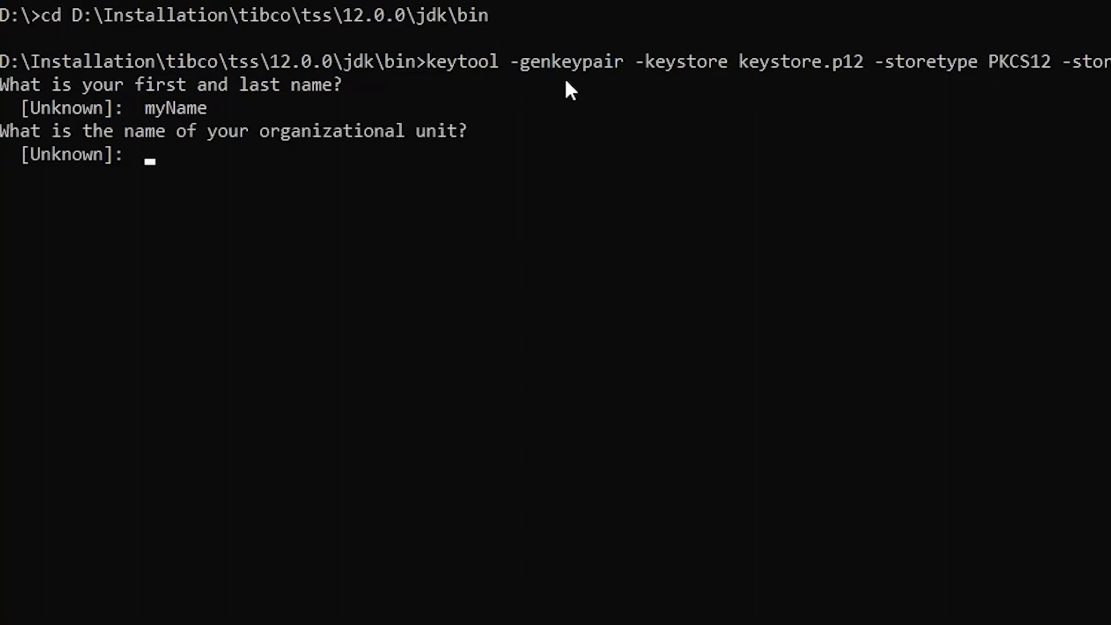
{"action": "type", "text": "abc"}
{"action": "key", "text": "Return"}
{"action": "type", "text": "ab"}
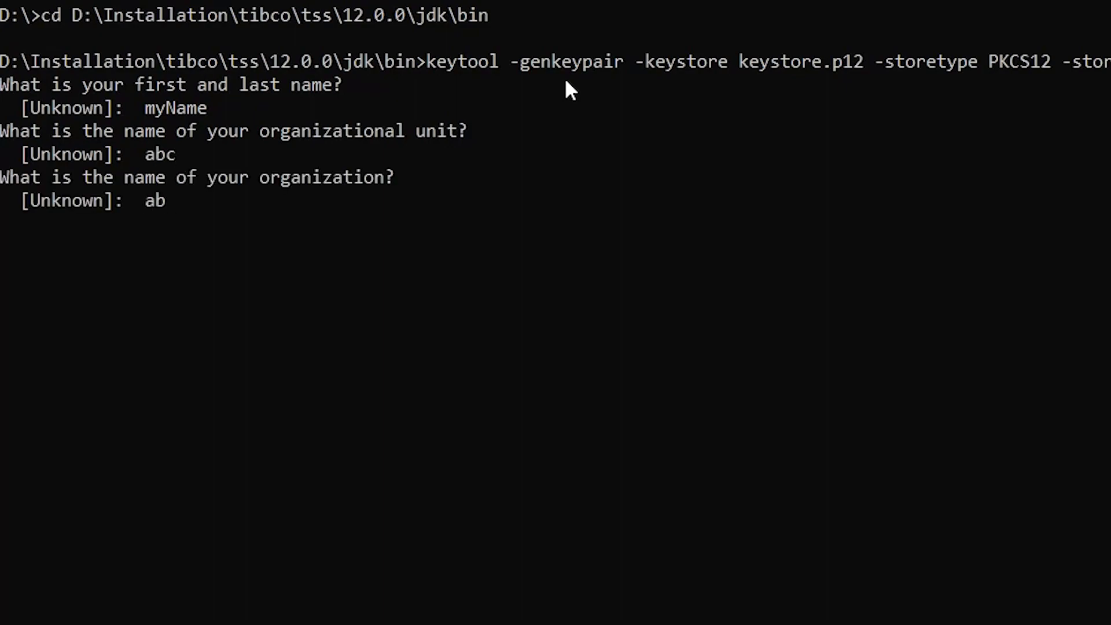
{"action": "key", "text": "Return"}
- Enter city abc, state abc, country code in, and confirm the details with y
{"action": "type", "text": "abc"}
{"action": "key", "text": "Return"}
{"action": "type", "text": "abv"}
{"action": "key", "text": "BackSpace"}
{"action": "type", "text": "c"}
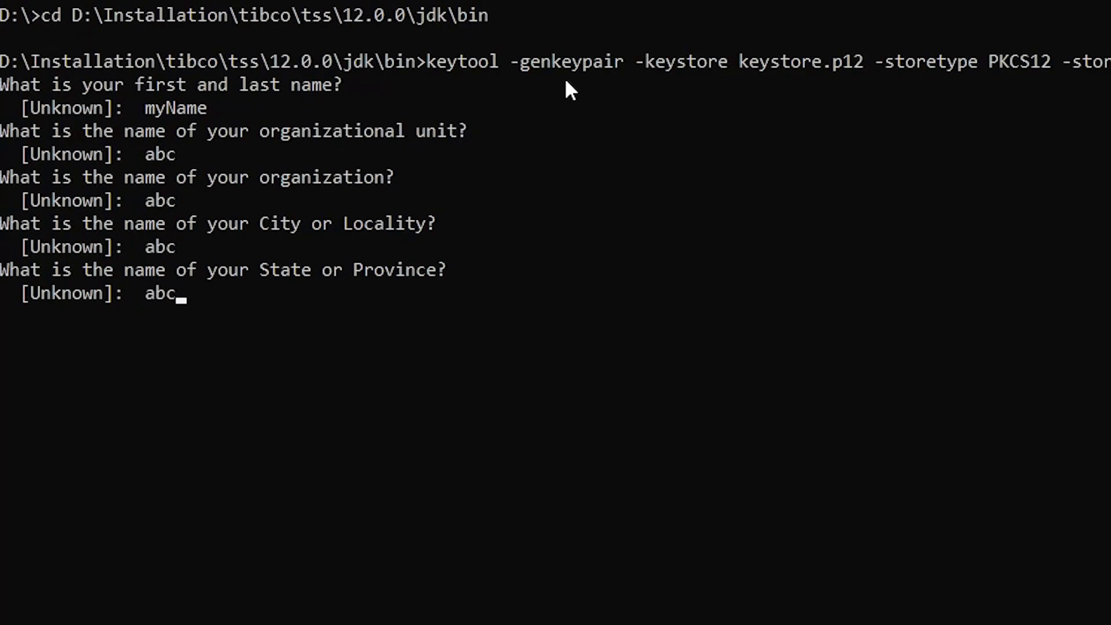
{"action": "key", "text": "Return"}
{"action": "type", "text": "in"}
{"action": "key", "text": "Return"}
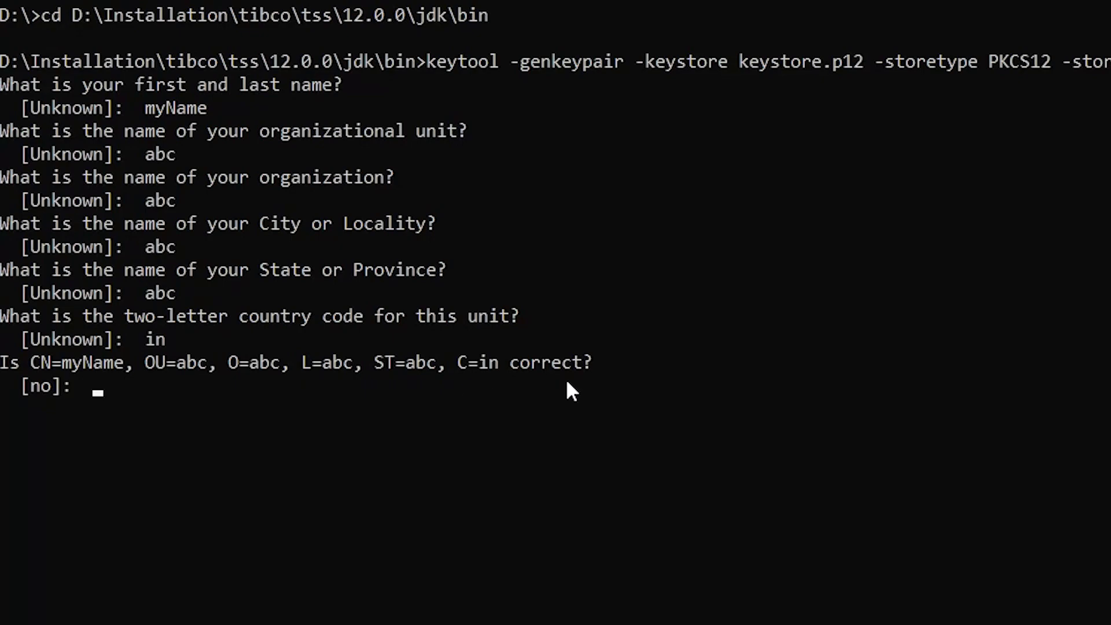
{"action": "type", "text": "y"}
{"action": "key", "text": "Return"}
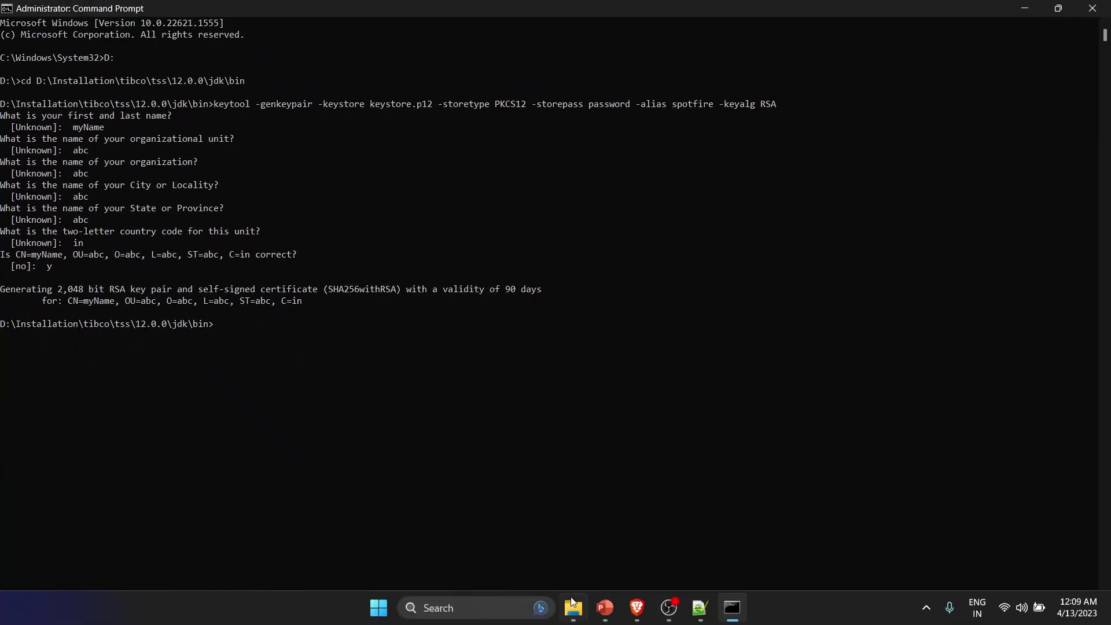
- Check the jdk\bin folder for the new 3 KB keystore.p12 file
{"action": "mouse_move", "coordinate": [572, 606]}
{"action": "left_click", "coordinate": [584, 559]}
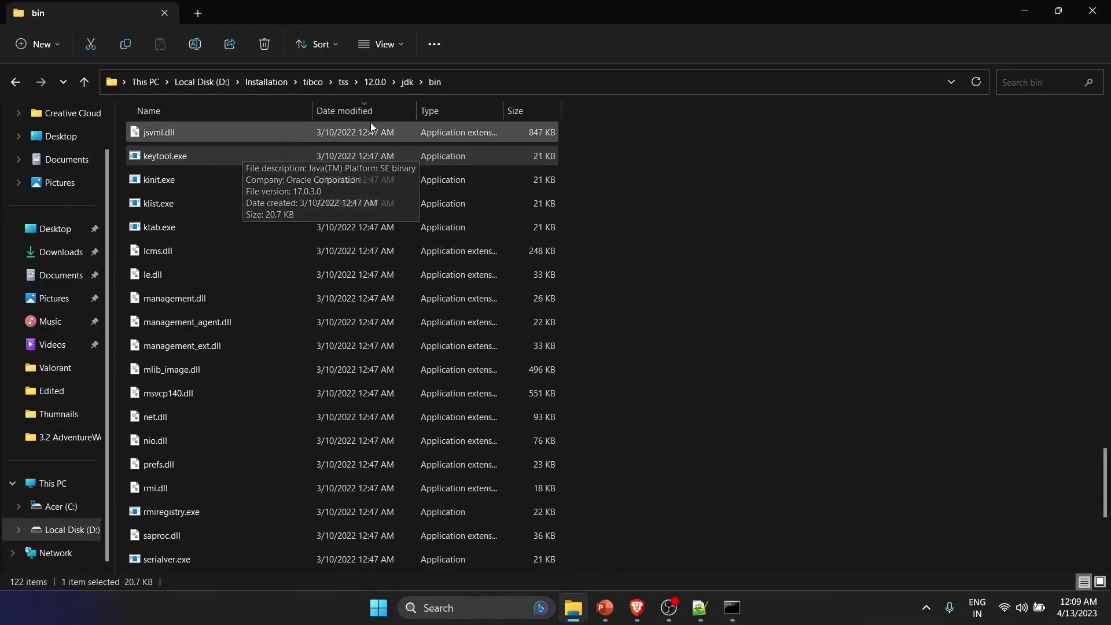
{"action": "scroll", "coordinate": [369, 124], "scroll_direction": "up", "scroll_amount": 2}
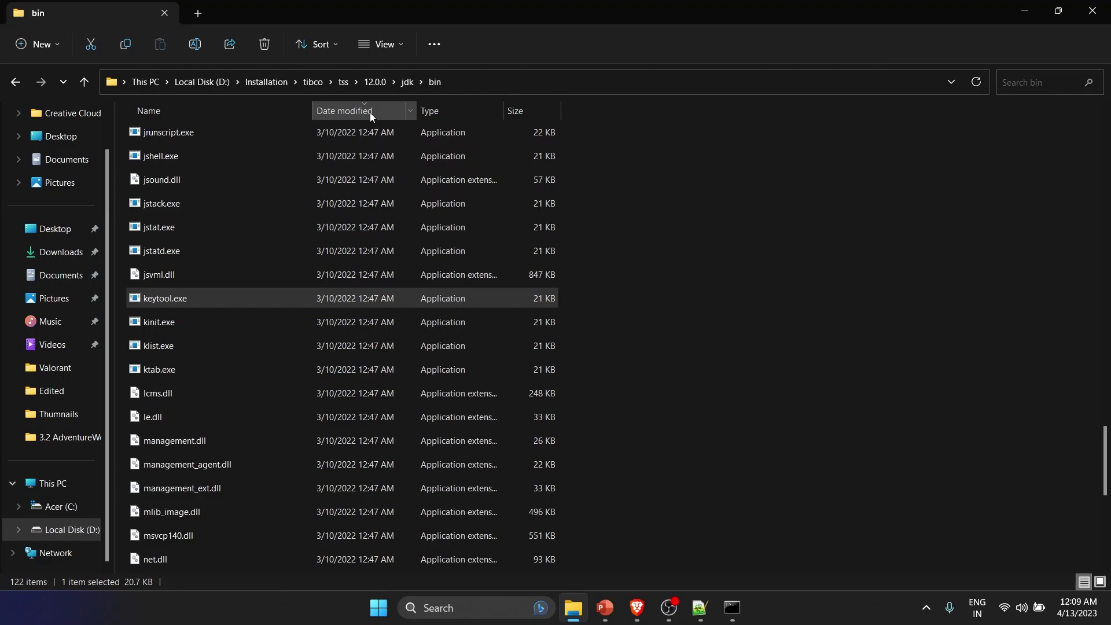
{"action": "left_click_drag", "start_coordinate": [1099, 446], "coordinate": [1100, 111]}
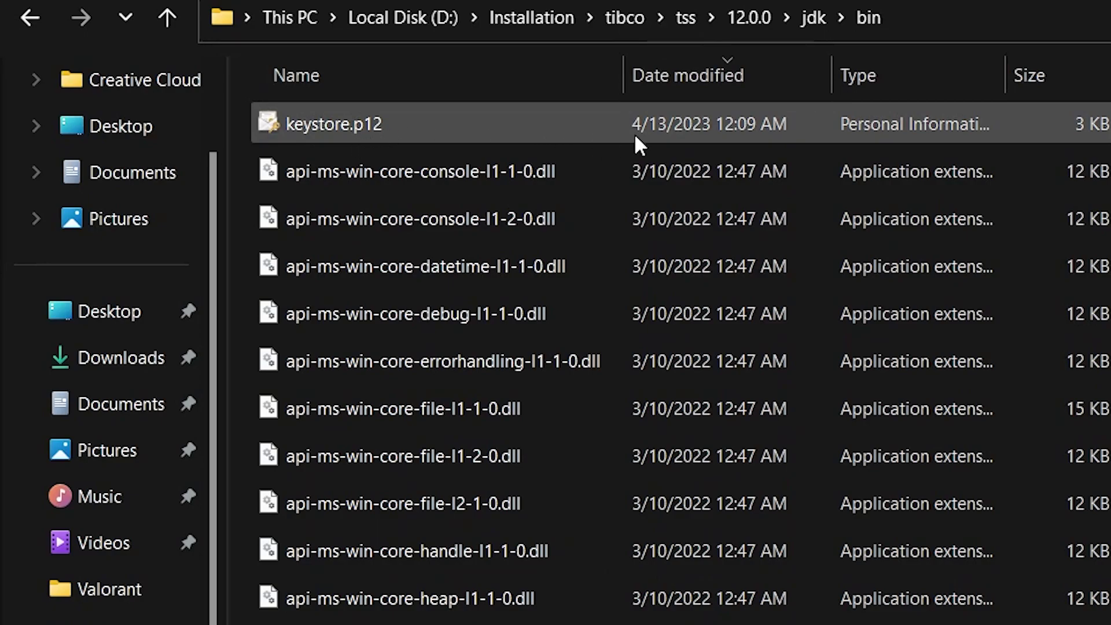
{"action": "key", "text": "alt+Tab"}
{"action": "key", "text": "alt+Tab"}
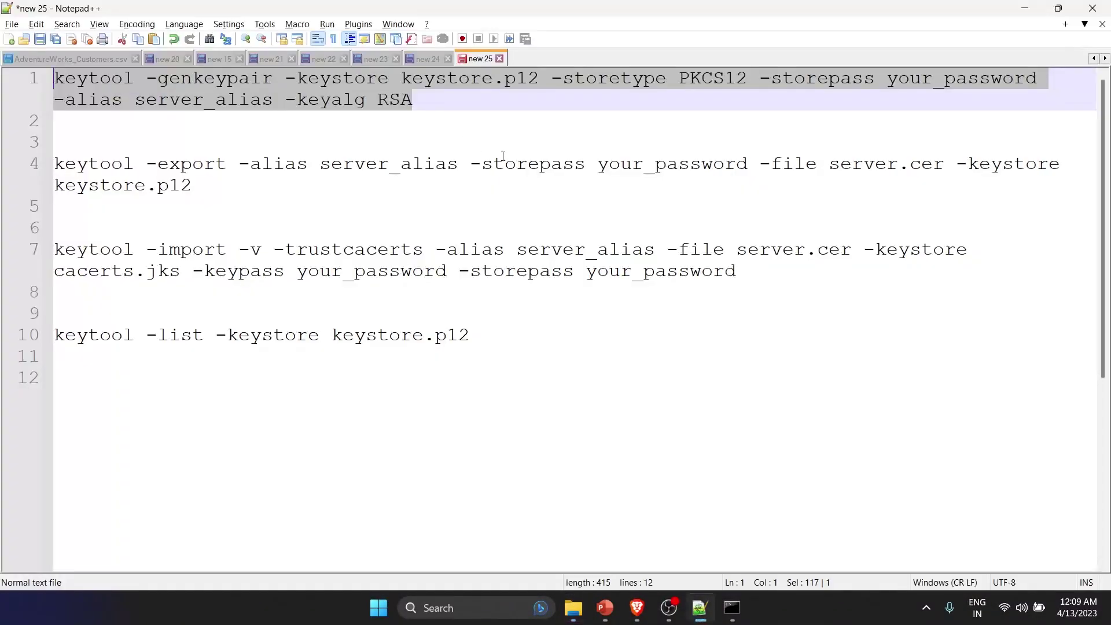
- Paste the saved keytool export command from line 4 into the console
{"action": "left_click", "coordinate": [223, 184]}
{"action": "key", "text": "shift+Home"}
{"action": "key", "text": "shift+Home"}
{"action": "key", "text": "ctrl+c"}
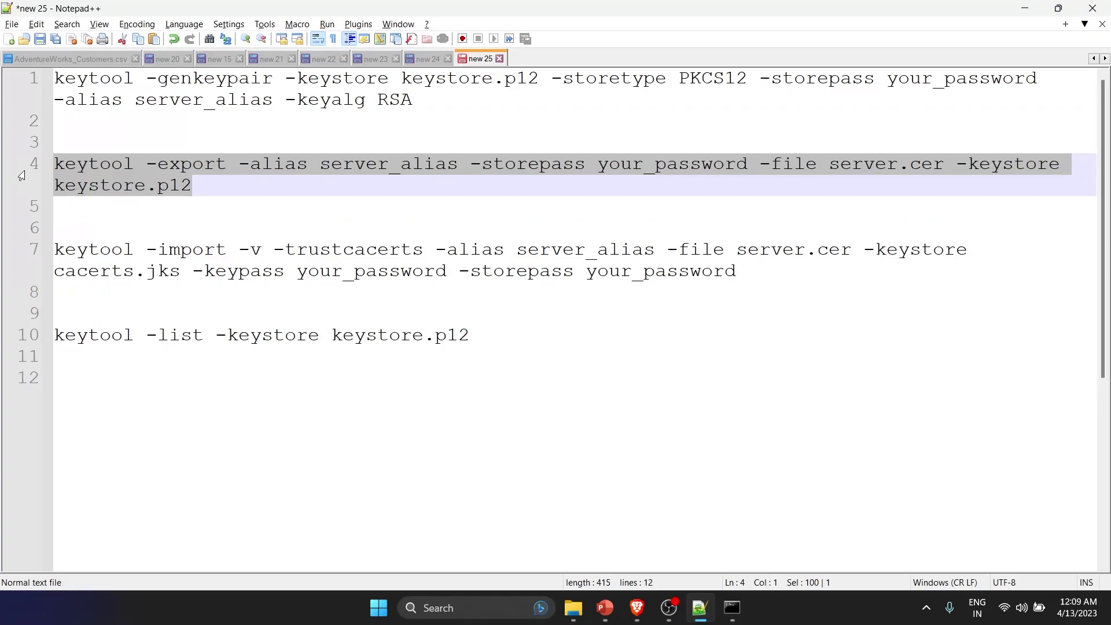
{"action": "key", "text": "alt+Tab"}
{"action": "key", "text": "alt+Tab"}
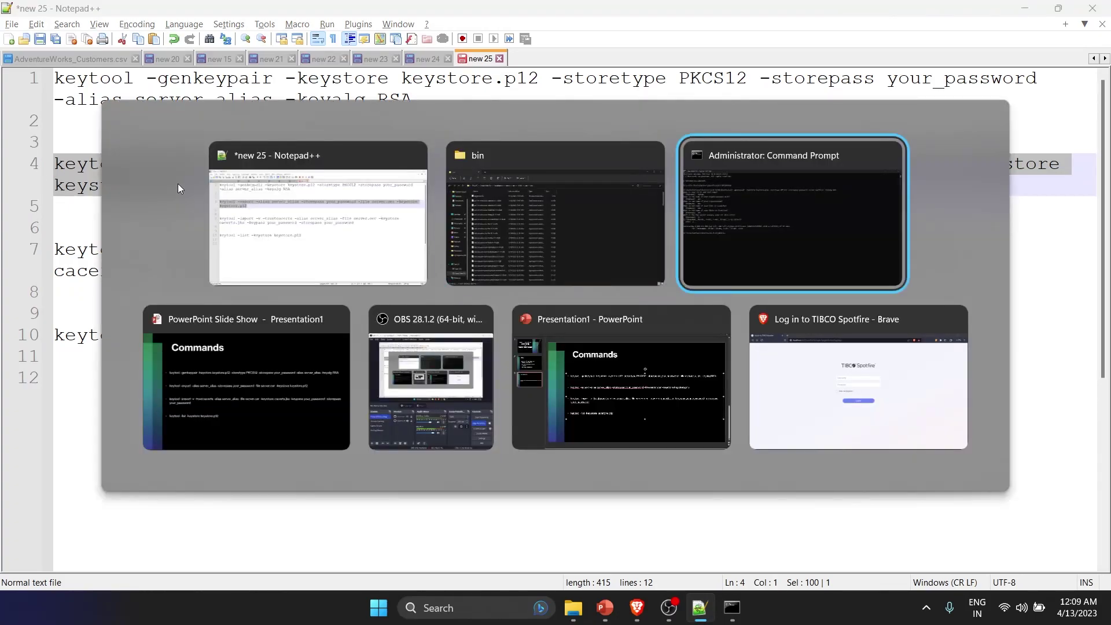
{"action": "key", "text": "ctrl+v"}
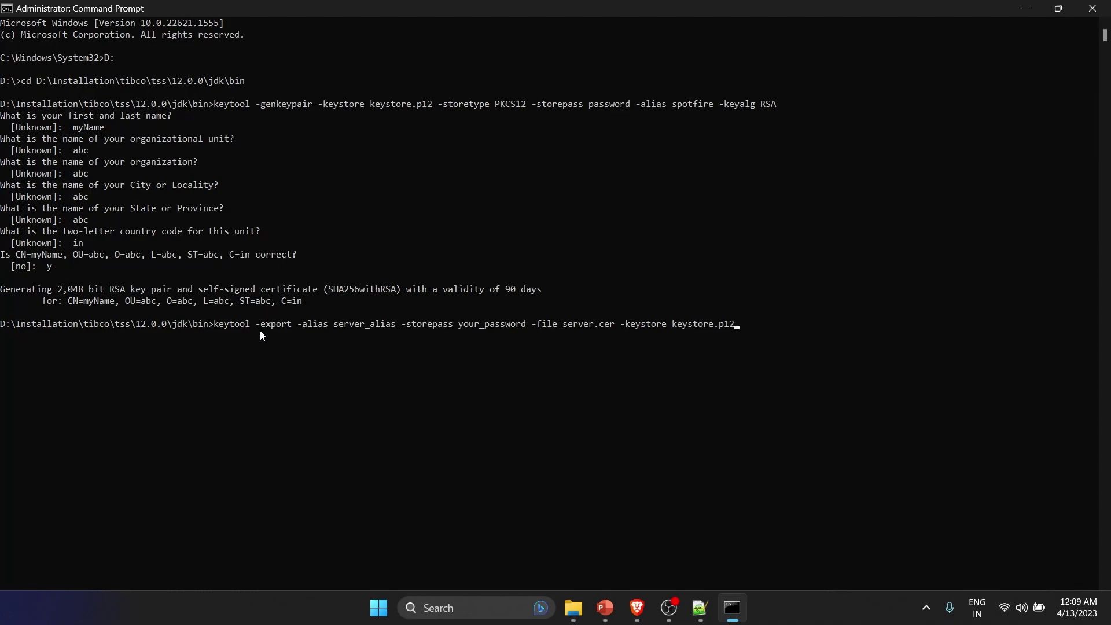
- Set alias spotfire, fix the store password, and export the certificate to server.cer
{"action": "key", "text": "Left"}
{"action": "key", "text": "Left"}
{"action": "key", "text": "Left"}
{"action": "key", "text": "Left"}
{"action": "key", "text": "Left"}
{"action": "key", "text": "Left"}
{"action": "key", "text": "Left"}
{"action": "key", "text": "Left"}
{"action": "key", "text": "Left"}
{"action": "key", "text": "Left"}
{"action": "key", "text": "Left"}
{"action": "key", "text": "Left"}
{"action": "key", "text": "Left"}
{"action": "key", "text": "Left"}
{"action": "key", "text": "Left"}
{"action": "key", "text": "Left"}
{"action": "key", "text": "Left"}
{"action": "key", "text": "Left"}
{"action": "key", "text": "Left"}
{"action": "key", "text": "Left"}
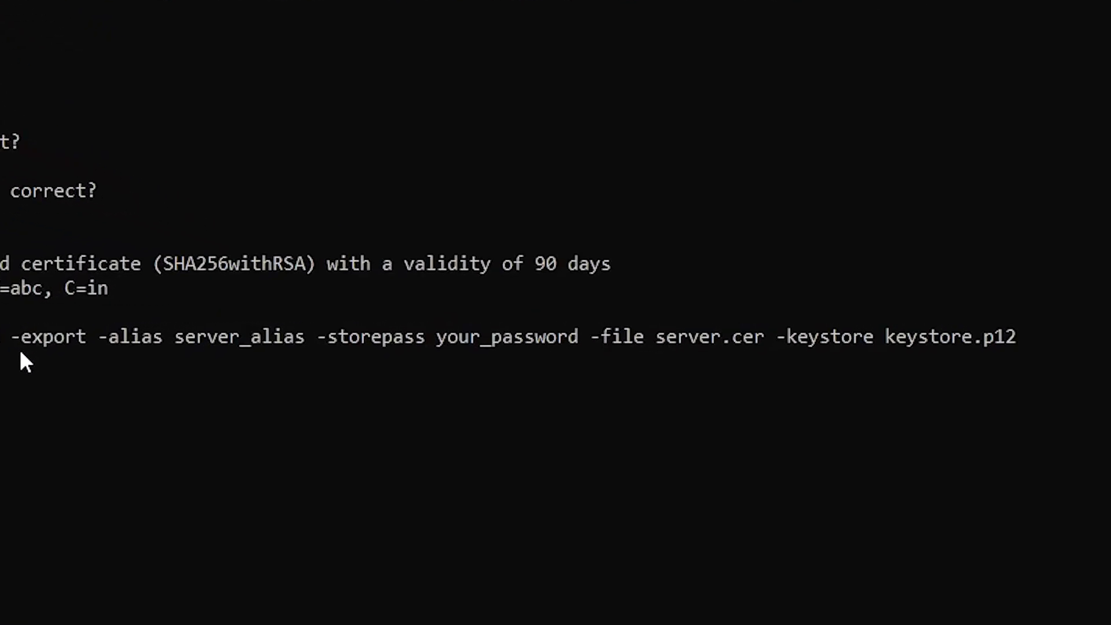
{"action": "key", "text": "BackSpace"}
{"action": "key", "text": "BackSpace"}
{"action": "key", "text": "BackSpace"}
{"action": "key", "text": "BackSpace"}
{"action": "key", "text": "BackSpace"}
{"action": "key", "text": "Left"}
{"action": "key", "text": "Left"}
{"action": "key", "text": "Left"}
{"action": "key", "text": "Left"}
{"action": "key", "text": "Left"}
{"action": "key", "text": "Left"}
{"action": "key", "text": "Left"}
{"action": "key", "text": "Left"}
{"action": "key", "text": "Left"}
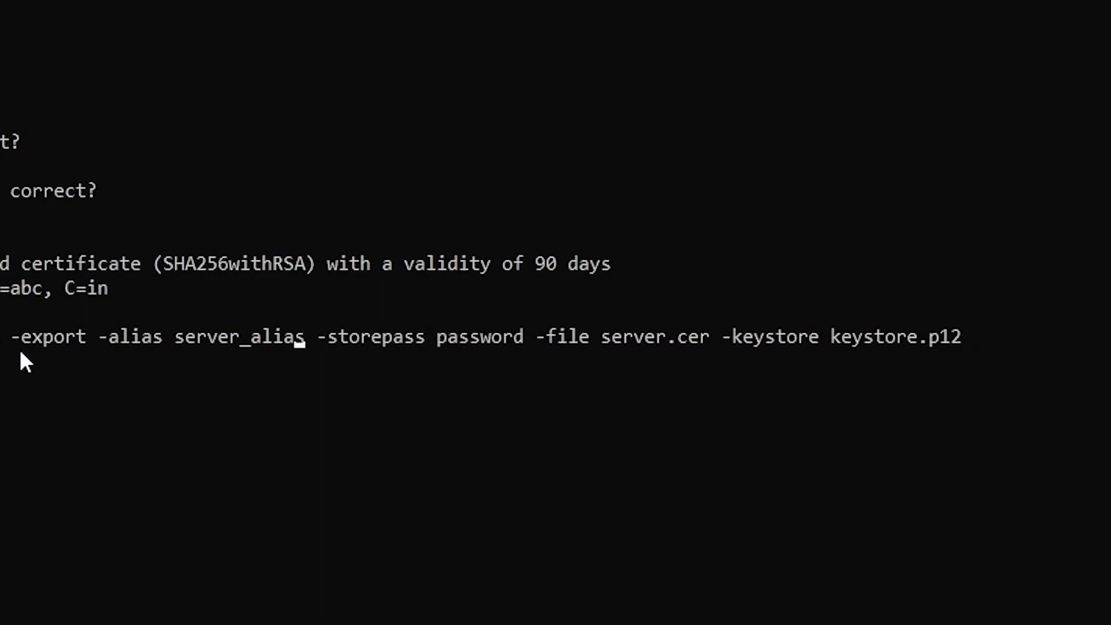
{"action": "key", "text": "Right"}
{"action": "key", "text": "BackSpace"}
{"action": "key", "text": "BackSpace"}
{"action": "key", "text": "BackSpace"}
{"action": "key", "text": "BackSpace"}
{"action": "key", "text": "BackSpace"}
{"action": "key", "text": "BackSpace"}
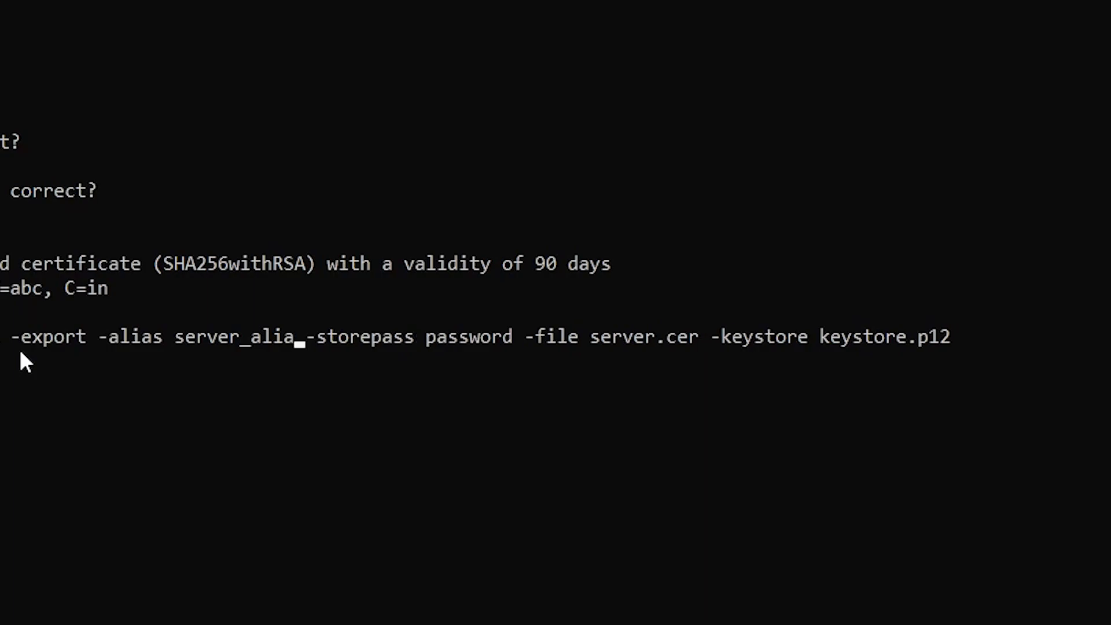
{"action": "key", "text": "BackSpace"}
{"action": "key", "text": "BackSpace"}
{"action": "key", "text": "BackSpace"}
{"action": "key", "text": "BackSpace"}
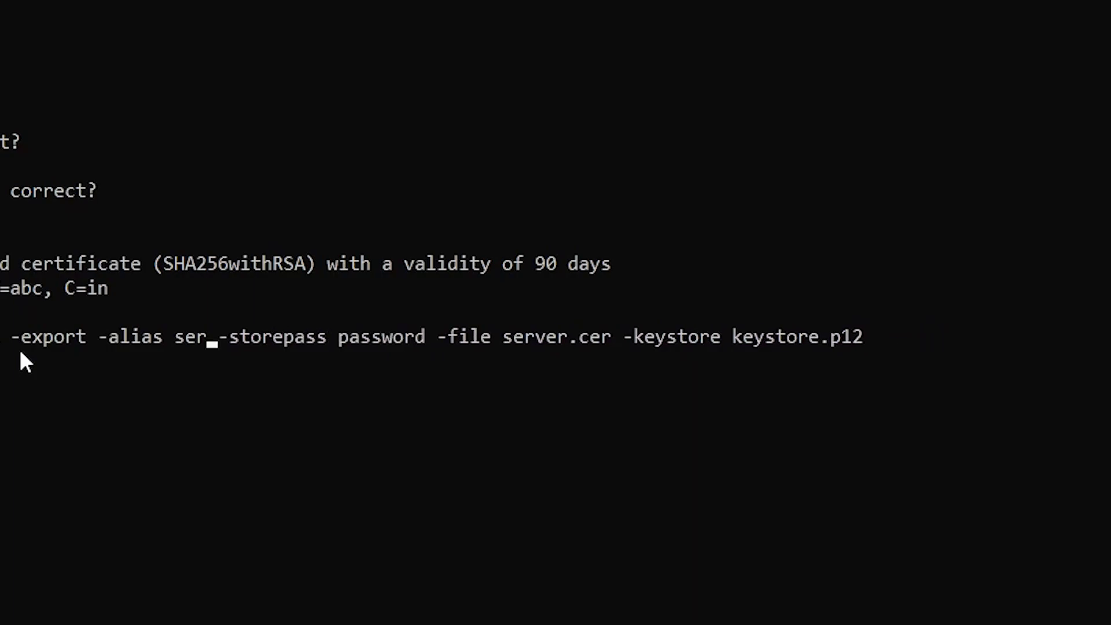
{"action": "type", "text": "potfire"}
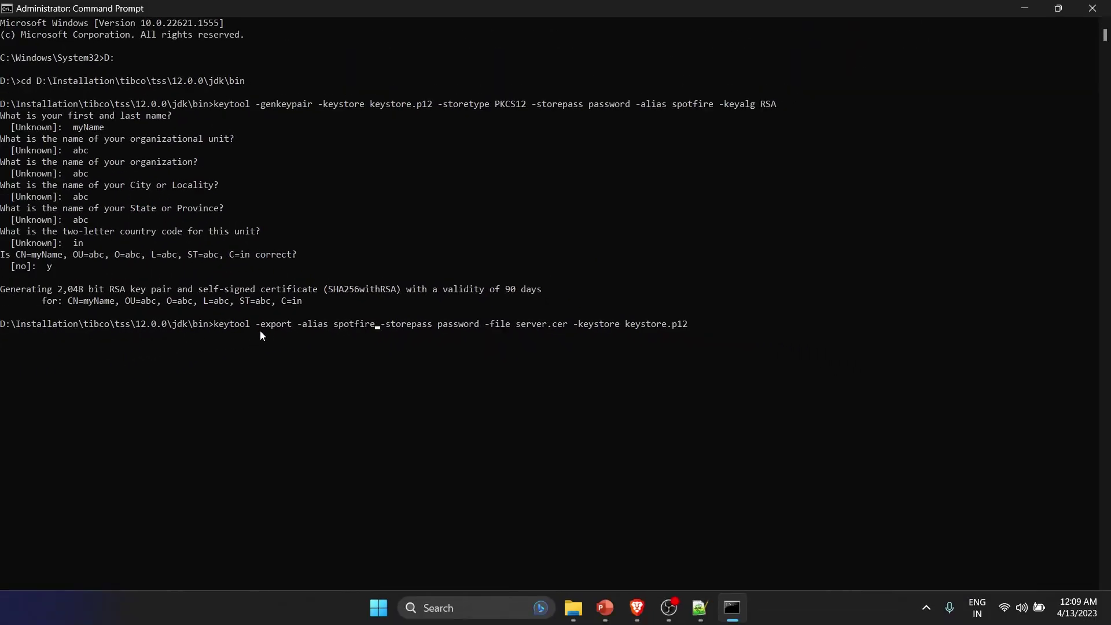
{"action": "key", "text": "Return"}
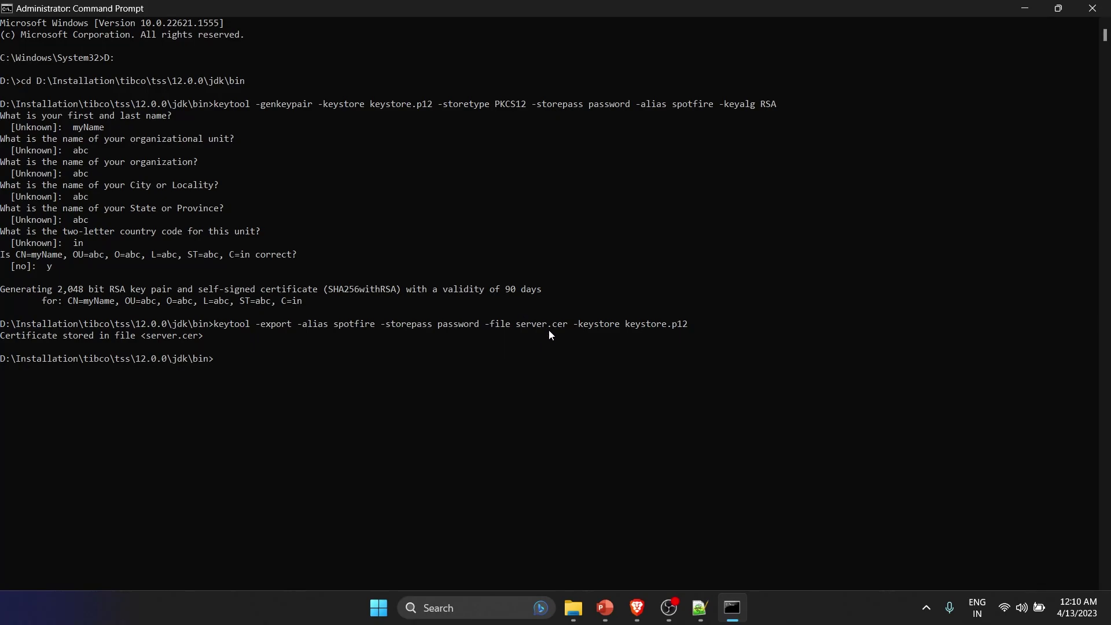
{"action": "key", "text": "alt+Tab"}
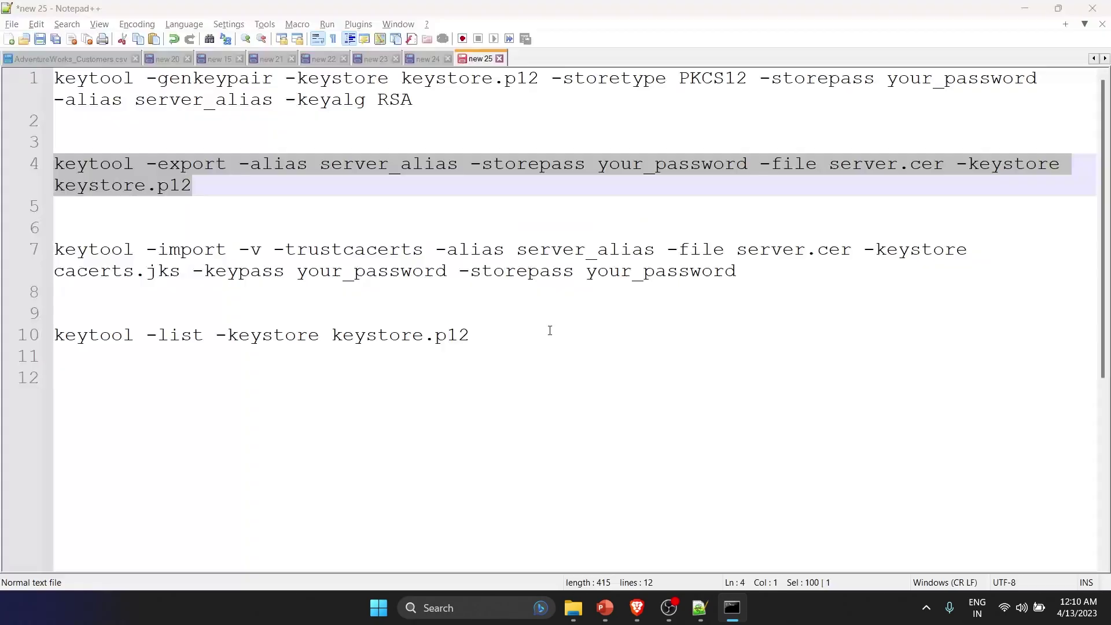
- Paste the saved keytool import command from line 7 into the console
{"action": "left_click_drag", "start_coordinate": [737, 272], "coordinate": [55, 248]}
{"action": "key", "text": "ctrl+c"}
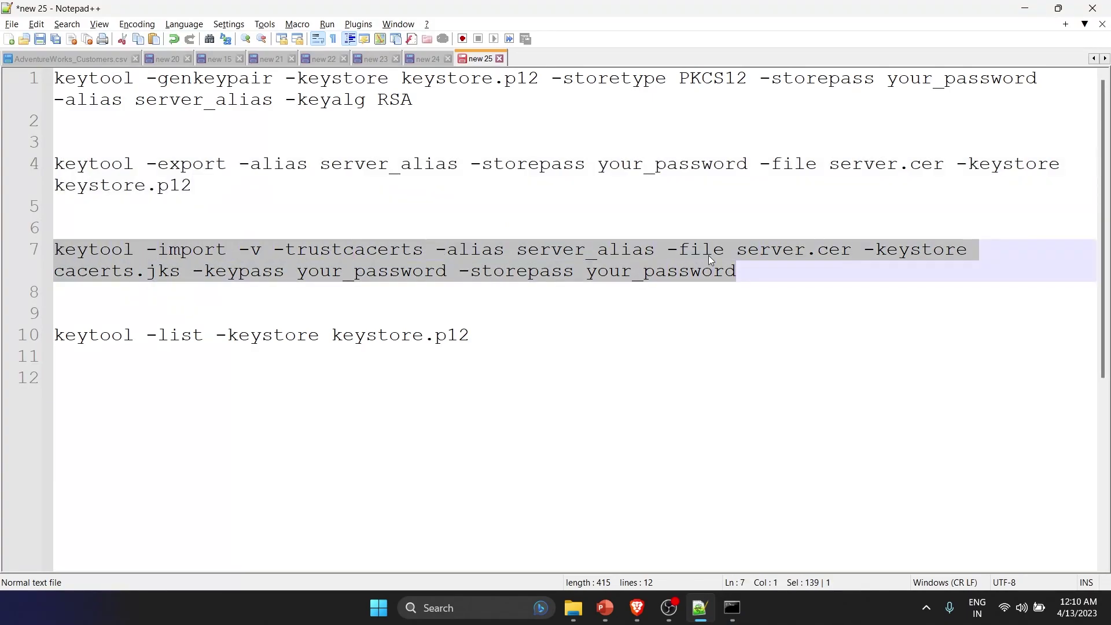
{"action": "key", "text": "alt+Tab"}
{"action": "key", "text": "alt+Tab"}
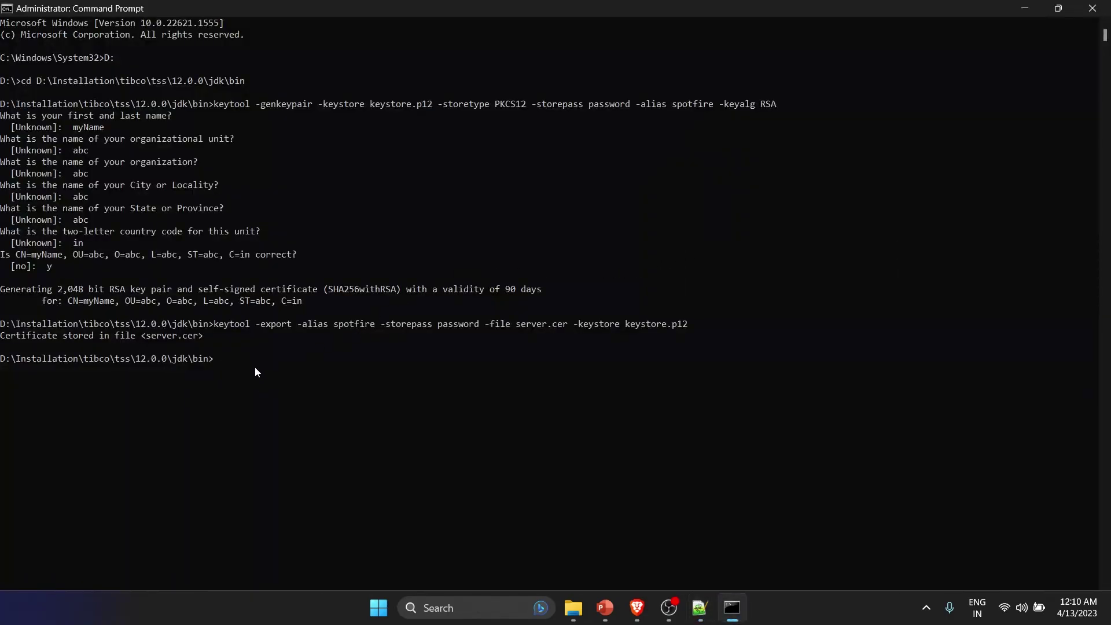
{"action": "key", "text": "ctrl+v"}
- Set alias spotfire and strip the placeholder prefix from the key and store passwords
{"action": "key", "text": "Left"}
{"action": "key", "text": "Left"}
{"action": "key", "text": "Left"}
{"action": "key", "text": "Left"}
{"action": "key", "text": "Left"}
{"action": "key", "text": "Left"}
{"action": "key", "text": "Left"}
{"action": "key", "text": "Left"}
{"action": "key", "text": "Left"}
{"action": "key", "text": "Left"}
{"action": "key", "text": "Left"}
{"action": "key", "text": "Left"}
{"action": "key", "text": "Left"}
{"action": "key", "text": "Left"}
{"action": "key", "text": "Left"}
{"action": "key", "text": "Left"}
{"action": "key", "text": "Left"}
{"action": "key", "text": "Left"}
{"action": "key", "text": "Left"}
{"action": "key", "text": "Left"}
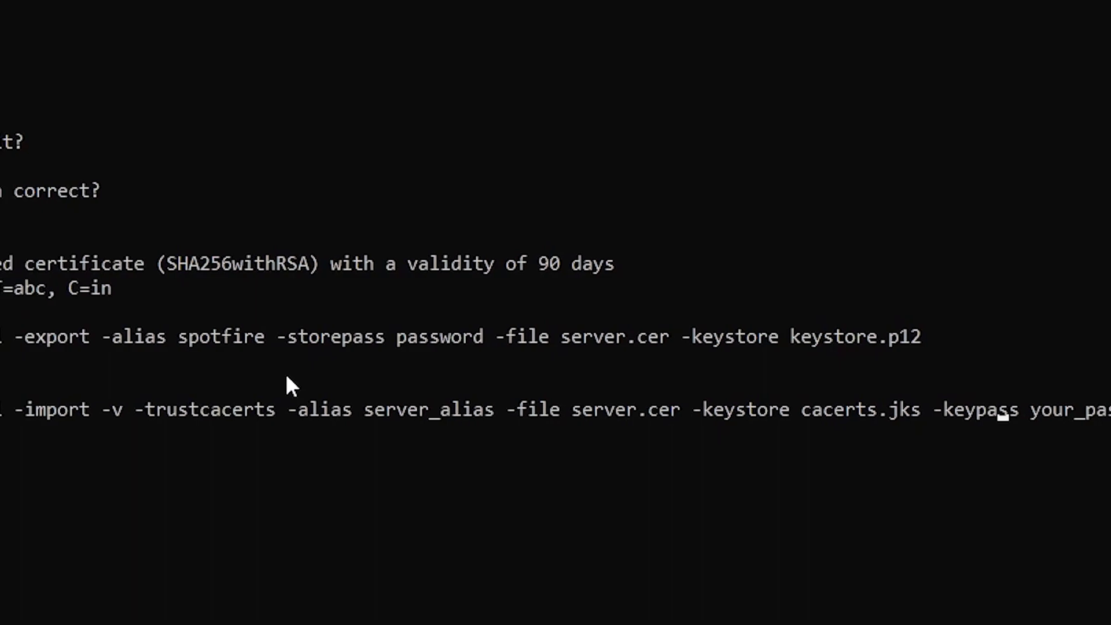
{"action": "key", "text": "Left"}
{"action": "key", "text": "Left"}
{"action": "key", "text": "Left"}
{"action": "key", "text": "Left"}
{"action": "key", "text": "Left"}
{"action": "key", "text": "Left"}
{"action": "key", "text": "Left"}
{"action": "key", "text": "Left"}
{"action": "key", "text": "Left"}
{"action": "key", "text": "Left"}
{"action": "key", "text": "Left"}
{"action": "key", "text": "Left"}
{"action": "key", "text": "Left"}
{"action": "key", "text": "Left"}
{"action": "key", "text": "Left"}
{"action": "key", "text": "Left"}
{"action": "key", "text": "Left"}
{"action": "key", "text": "Left"}
{"action": "key", "text": "Left"}
{"action": "key", "text": "Left"}
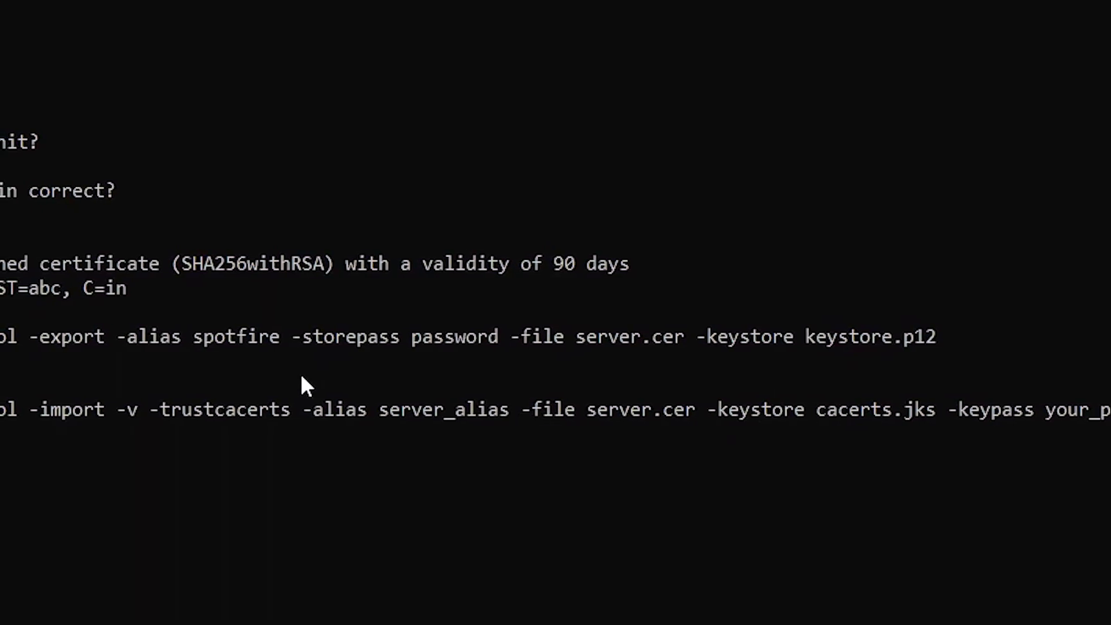
{"action": "key", "text": "BackSpace"}
{"action": "key", "text": "BackSpace"}
{"action": "key", "text": "BackSpace"}
{"action": "key", "text": "BackSpace"}
{"action": "key", "text": "BackSpace"}
{"action": "key", "text": "BackSpace"}
{"action": "key", "text": "BackSpace"}
{"action": "key", "text": "BackSpace"}
{"action": "key", "text": "BackSpace"}
{"action": "key", "text": "BackSpace"}
{"action": "key", "text": "BackSpace"}
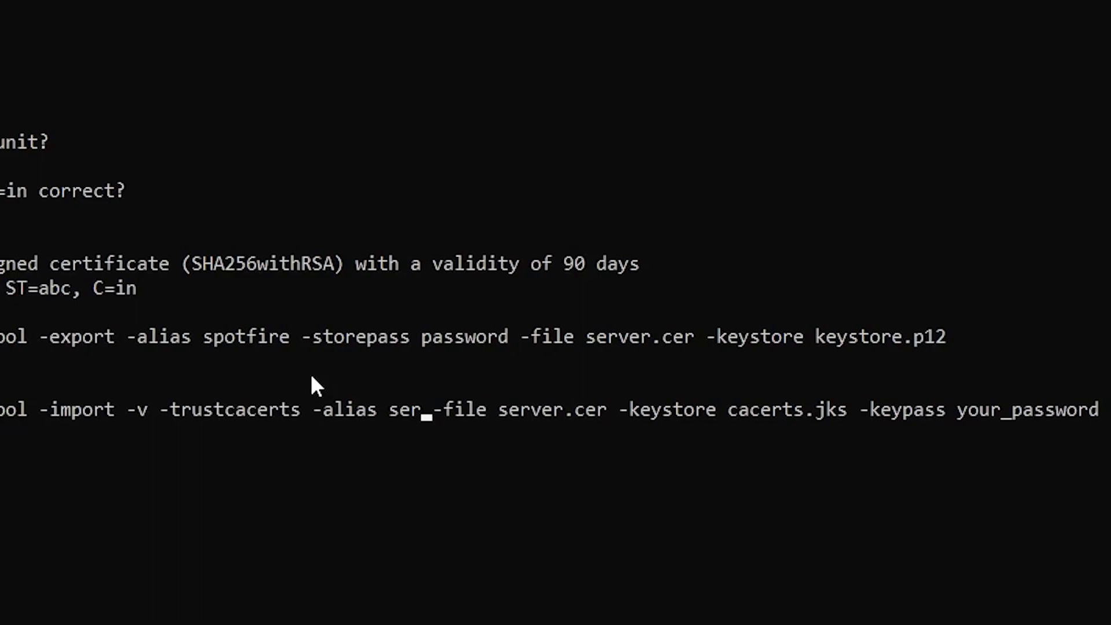
{"action": "type", "text": "potfire"}
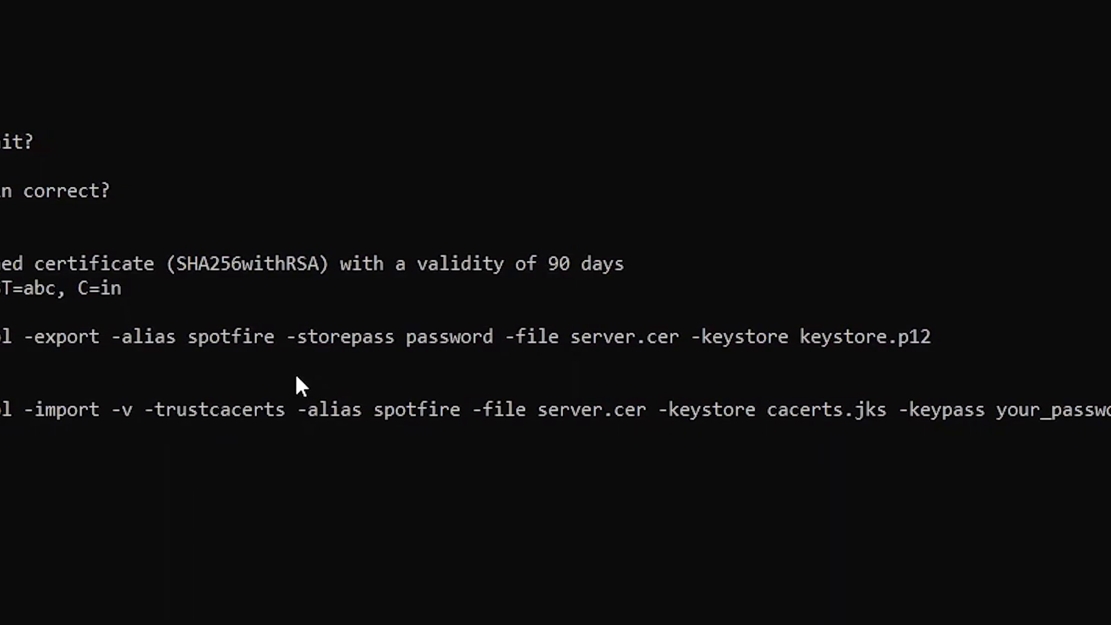
{"action": "key", "text": "Right"}
{"action": "key", "text": "Right"}
{"action": "key", "text": "Right"}
{"action": "key", "text": "Right"}
{"action": "key", "text": "Right"}
{"action": "key", "text": "Right"}
{"action": "key", "text": "Right"}
{"action": "key", "text": "Right"}
{"action": "key", "text": "Right"}
{"action": "key", "text": "Right"}
{"action": "key", "text": "Right"}
{"action": "key", "text": "Right"}
{"action": "key", "text": "Right"}
{"action": "key", "text": "Right"}
{"action": "key", "text": "Right"}
{"action": "key", "text": "Right"}
{"action": "key", "text": "Right"}
{"action": "key", "text": "Right"}
{"action": "key", "text": "Right"}
{"action": "key", "text": "Right"}
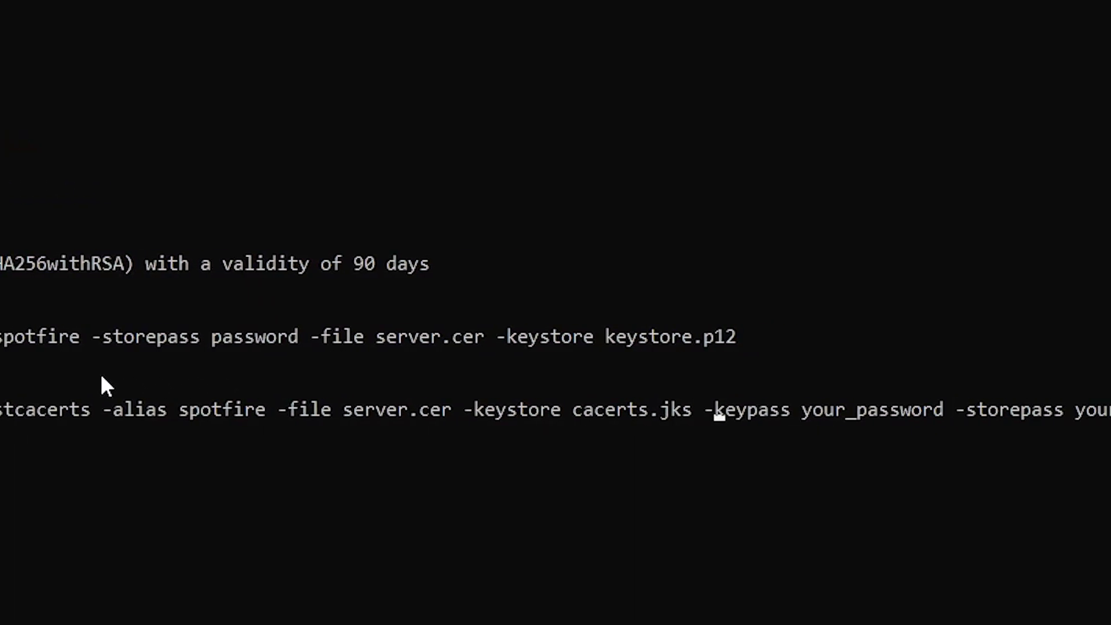
{"action": "key", "text": "Right"}
{"action": "key", "text": "Right"}
{"action": "key", "text": "Right"}
{"action": "key", "text": "Right"}
{"action": "key", "text": "Right"}
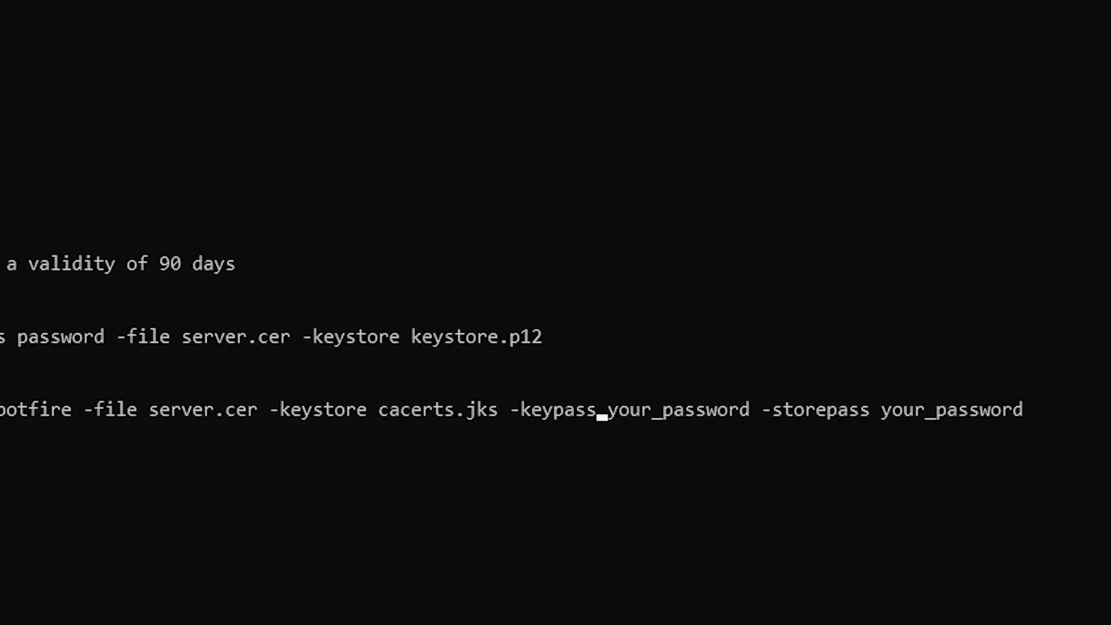
{"action": "key", "text": "BackSpace"}
{"action": "key", "text": "BackSpace"}
{"action": "key", "text": "BackSpace"}
{"action": "key", "text": "BackSpace"}
{"action": "key", "text": "BackSpace"}
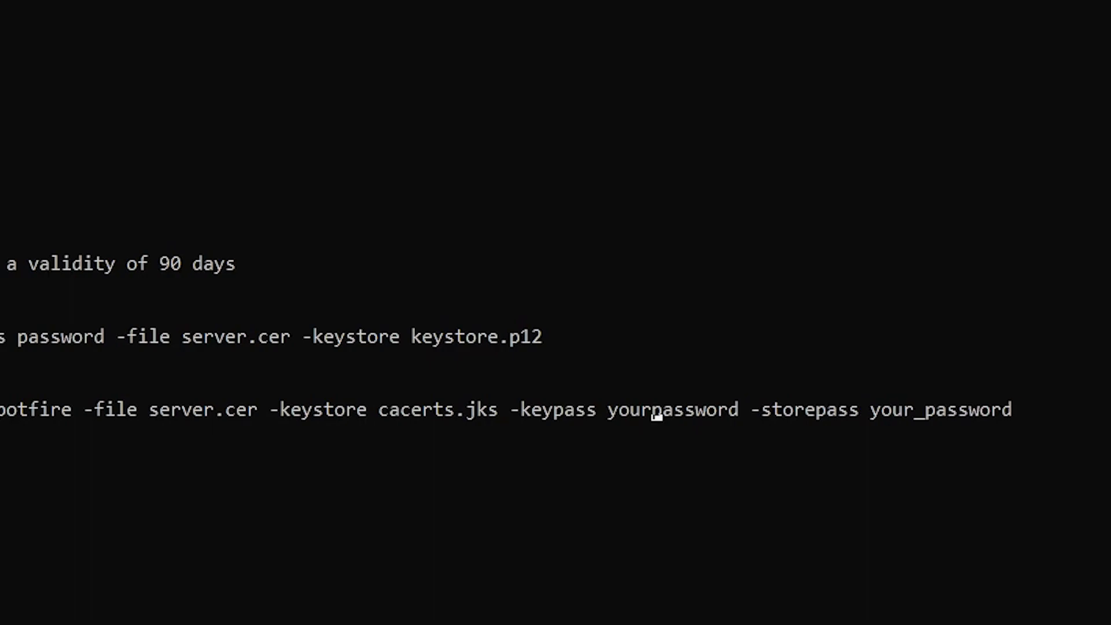
{"action": "key", "text": "Right"}
{"action": "key", "text": "Right"}
{"action": "key", "text": "Right"}
{"action": "key", "text": "Right"}
{"action": "key", "text": "Right"}
{"action": "key", "text": "Right"}
{"action": "key", "text": "Right"}
{"action": "key", "text": "Right"}
{"action": "key", "text": "Right"}
{"action": "key", "text": "Right"}
{"action": "key", "text": "Right"}
{"action": "key", "text": "Right"}
{"action": "key", "text": "Right"}
{"action": "key", "text": "Right"}
{"action": "key", "text": "Right"}
{"action": "key", "text": "Right"}
{"action": "key", "text": "Right"}
{"action": "key", "text": "Right"}
{"action": "key", "text": "Right"}
{"action": "key", "text": "Right"}
{"action": "key", "text": "Right"}
{"action": "key", "text": "BackSpace"}
{"action": "key", "text": "BackSpace"}
{"action": "key", "text": "BackSpace"}
{"action": "key", "text": "BackSpace"}
{"action": "key", "text": "BackSpace"}
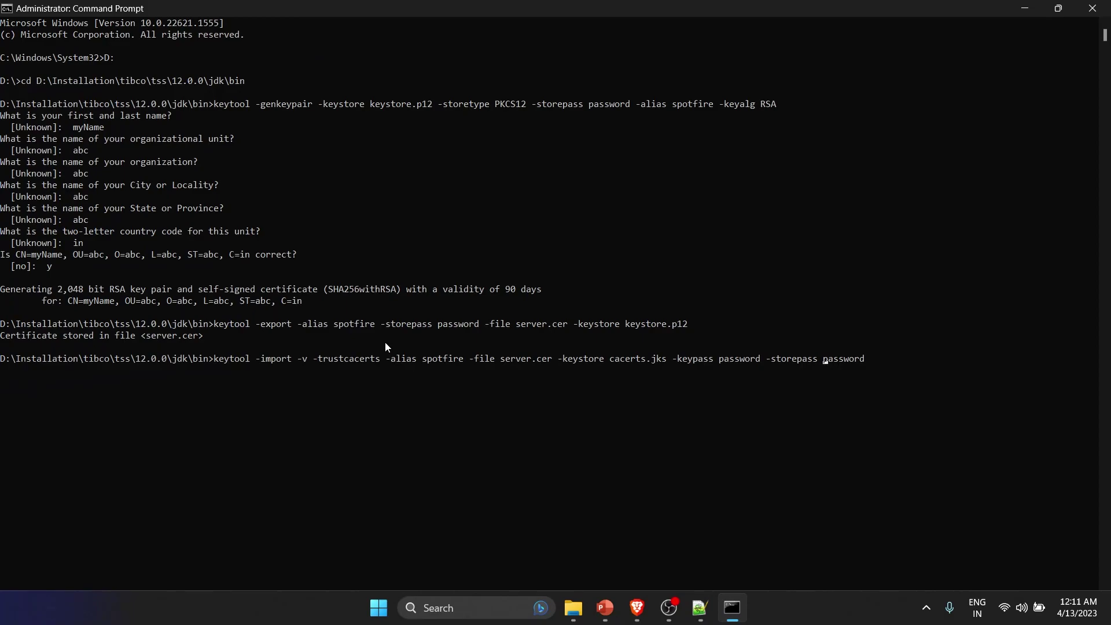
- Run the import and answer y to trust the certificate into cacerts.jks
{"action": "key", "text": "Return"}
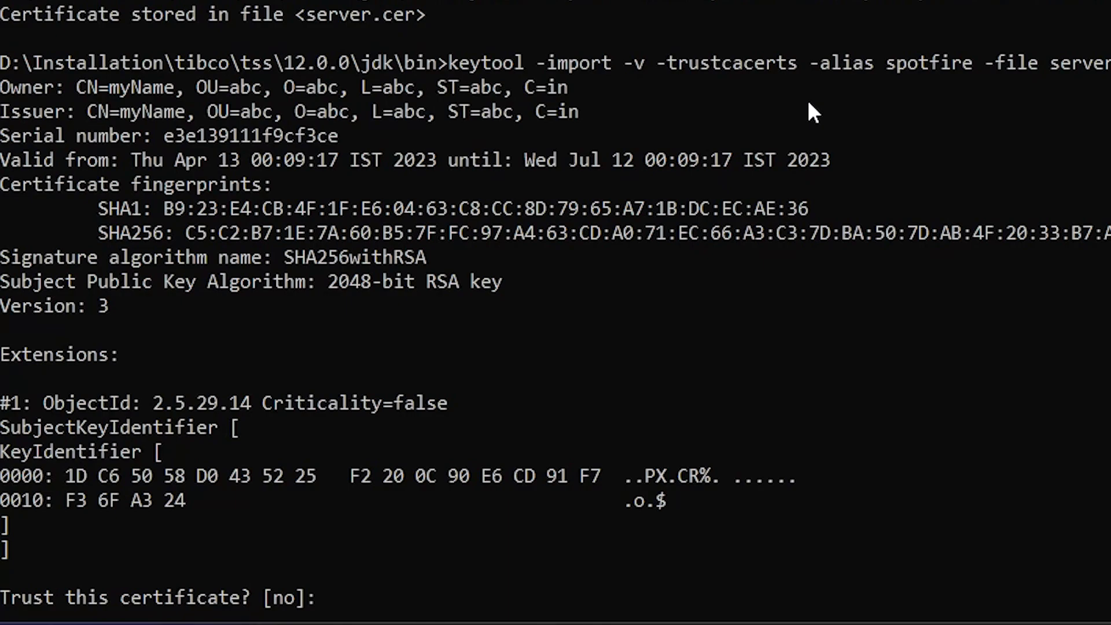
{"action": "type", "text": "y"}
{"action": "key", "text": "Return"}
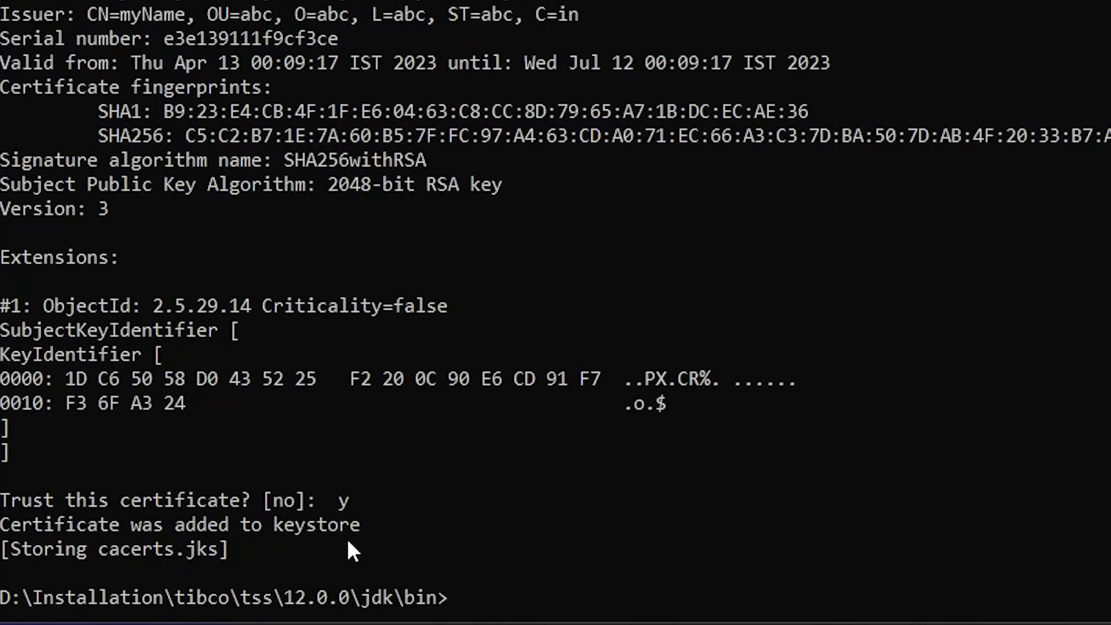
{"action": "key", "text": "alt+Tab"}
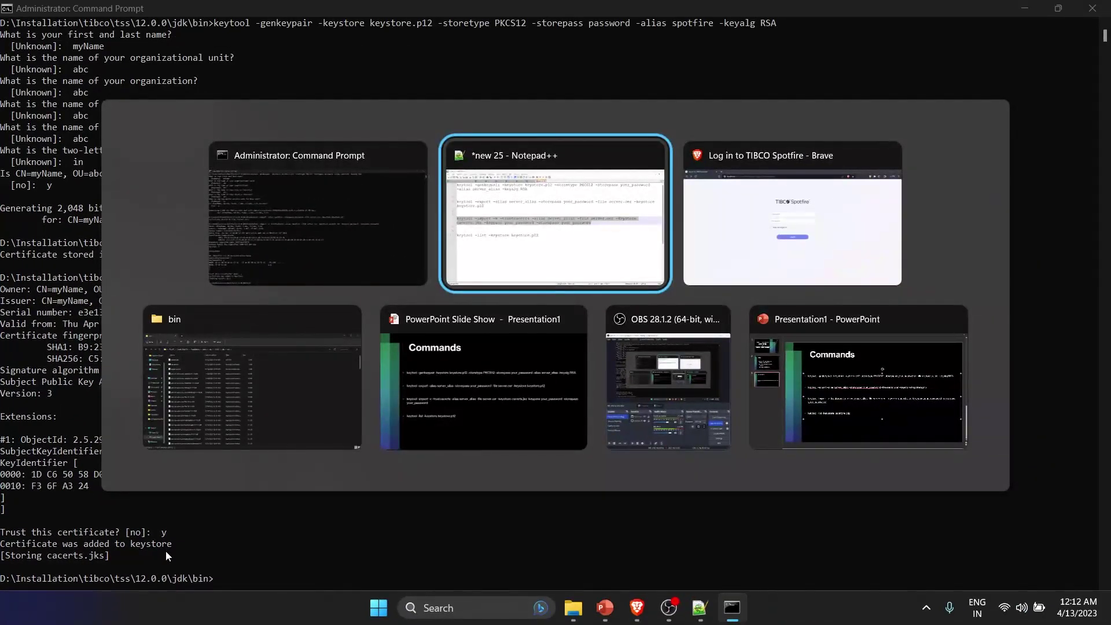
- Copy keystore.p12 from jdk\bin into tomcat\certs with admin approval, then bring back the slide show
{"action": "left_click", "coordinate": [229, 422]}
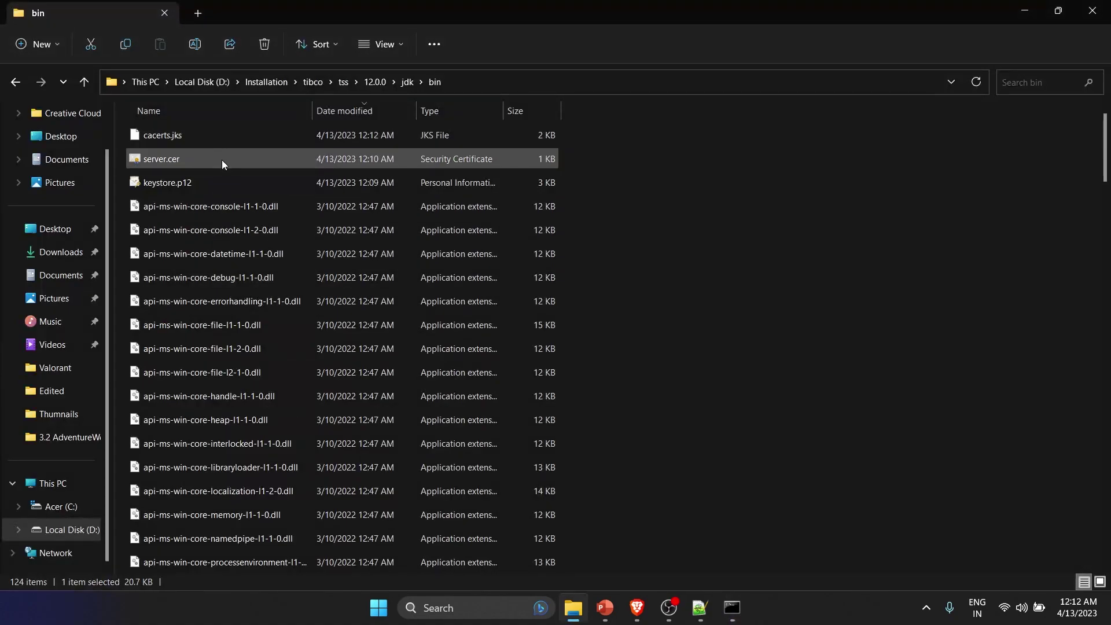
{"action": "left_click", "coordinate": [243, 182]}
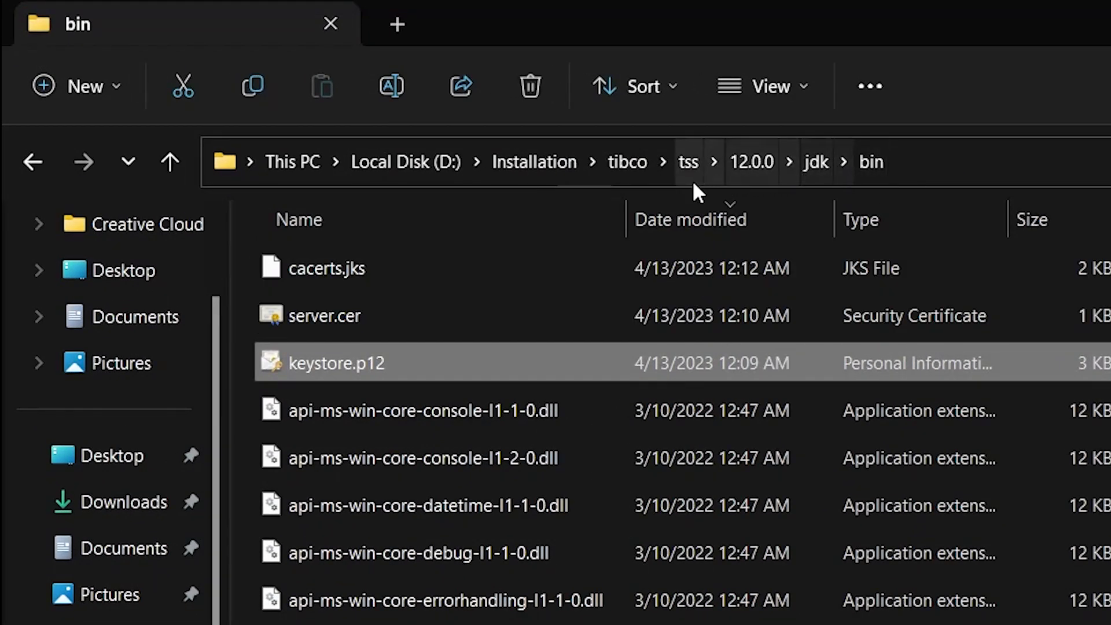
{"action": "left_click", "coordinate": [742, 172]}
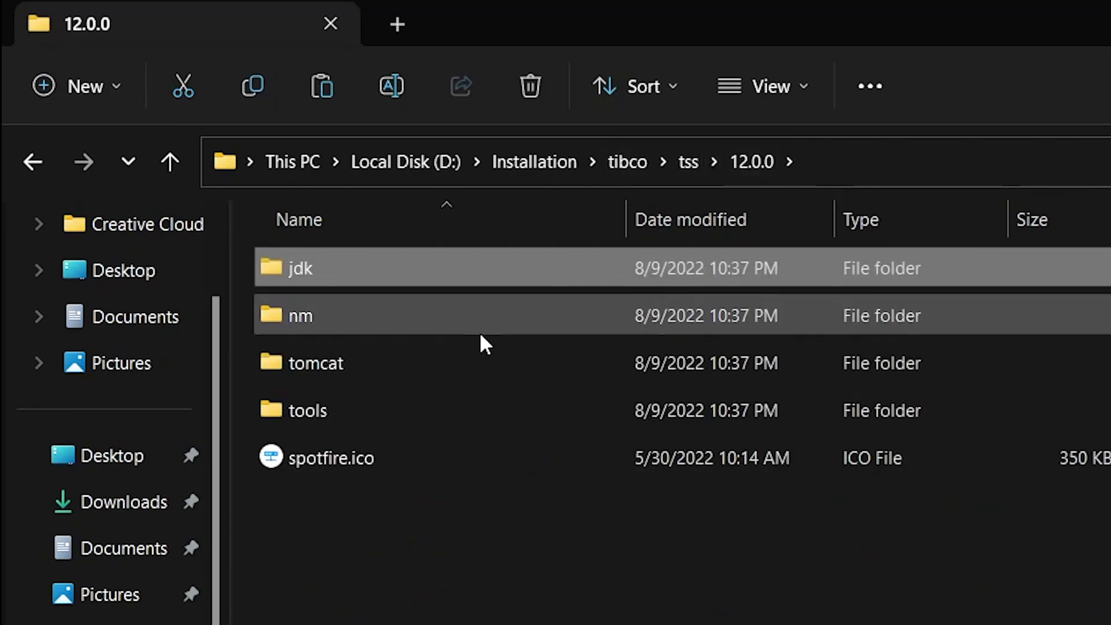
{"action": "double_click", "coordinate": [438, 373]}
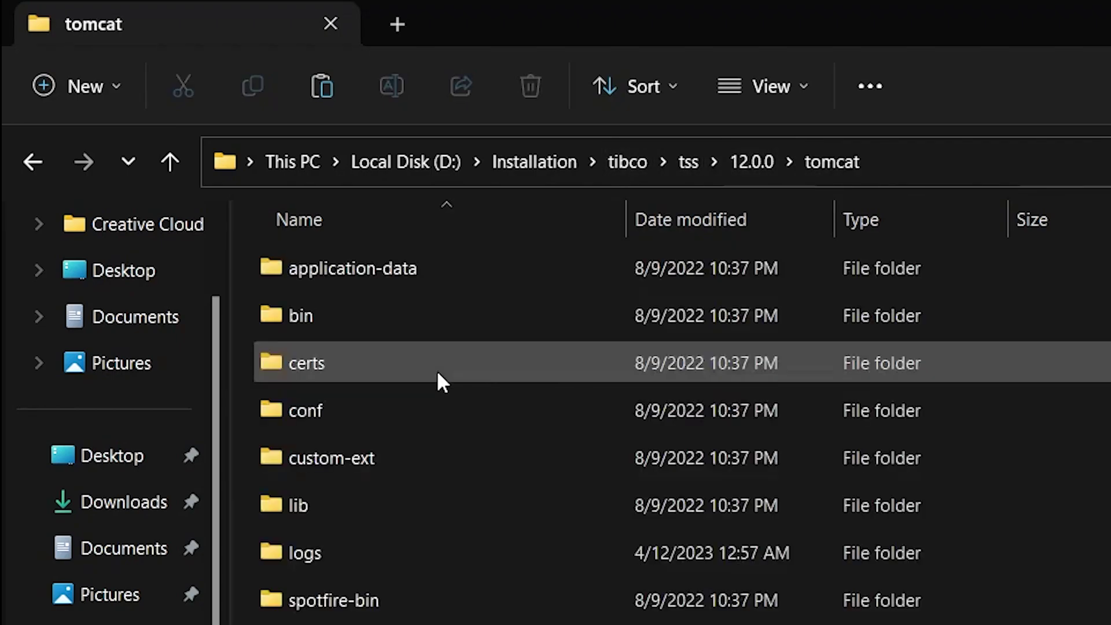
{"action": "double_click", "coordinate": [364, 376]}
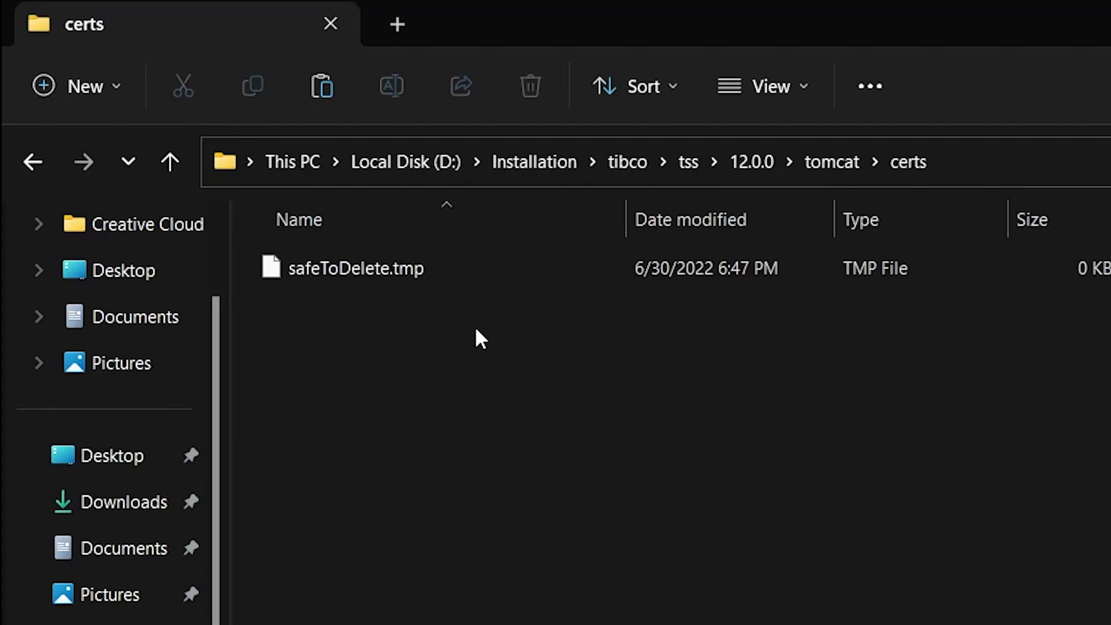
{"action": "key", "text": "ctrl+v"}
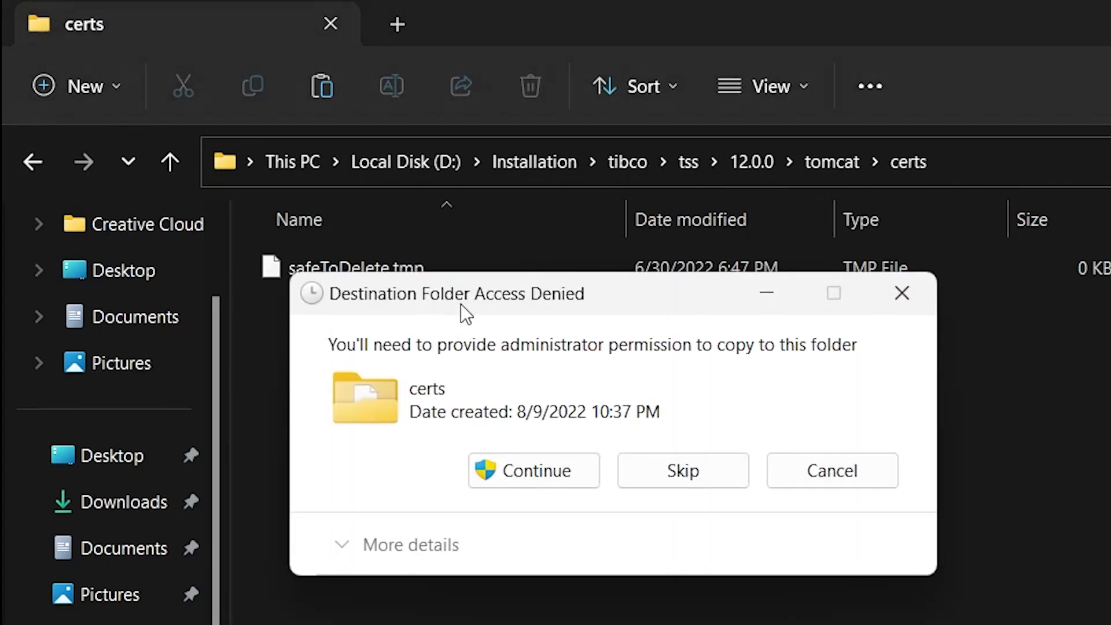
{"action": "left_click", "coordinate": [557, 484]}
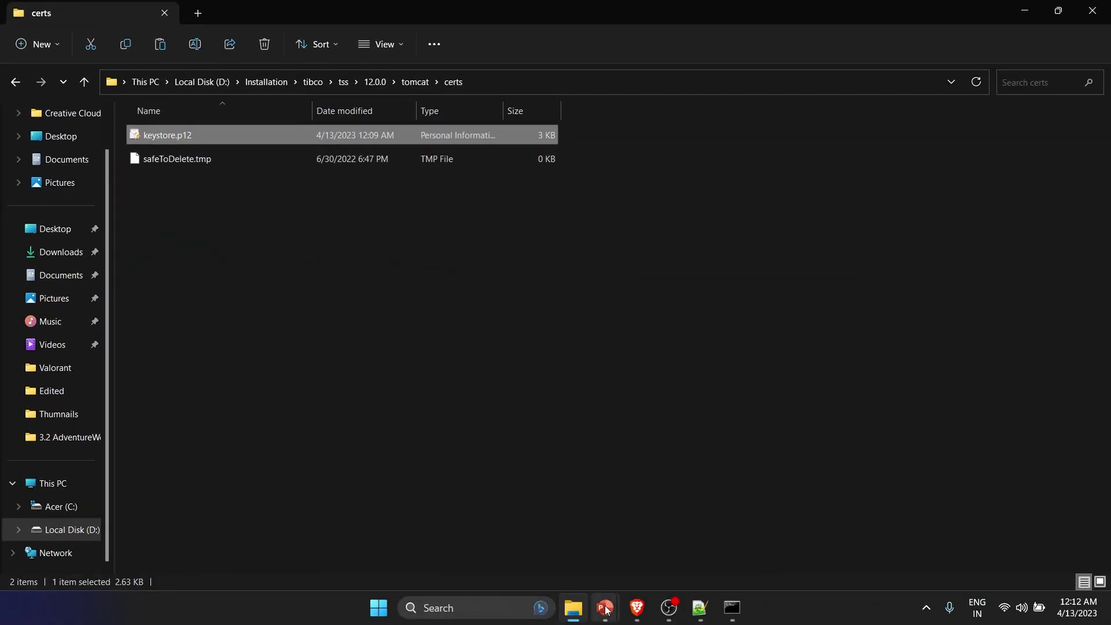
{"action": "mouse_move", "coordinate": [605, 608]}
{"action": "left_click", "coordinate": [651, 533]}
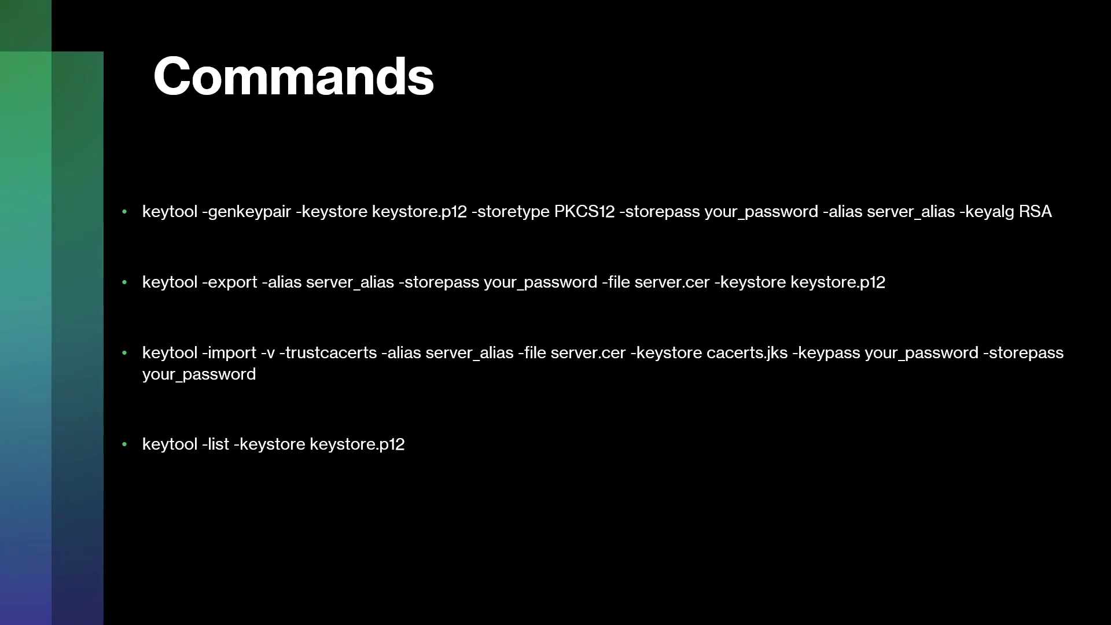
- Advance the slide show to the Steps slide and return to the tomcat\certs folder
{"action": "key", "text": "Left"}
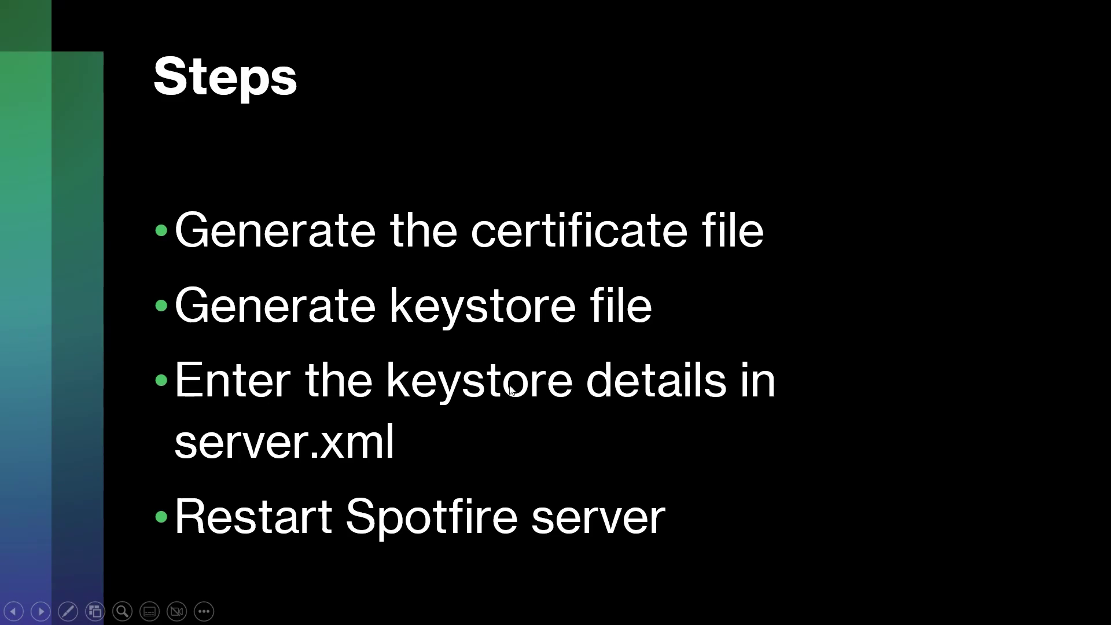
{"action": "key", "text": "alt+Tab"}
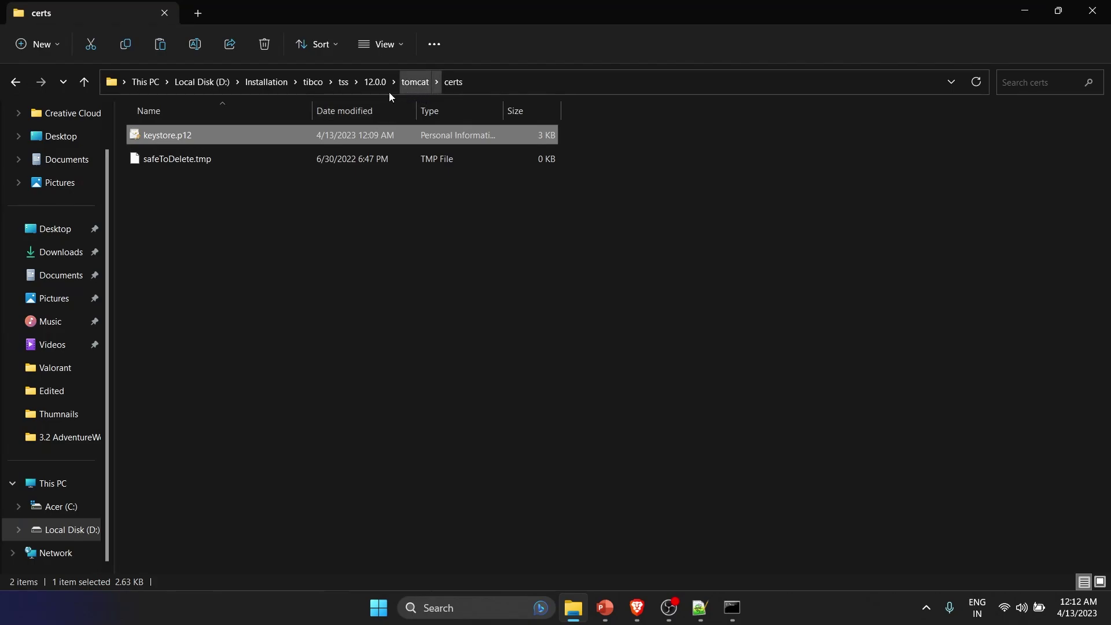
- Open tomcat\conf\server.xml in Notepad++ using the Edit with Notepad++ context option
{"action": "left_click", "coordinate": [413, 87]}
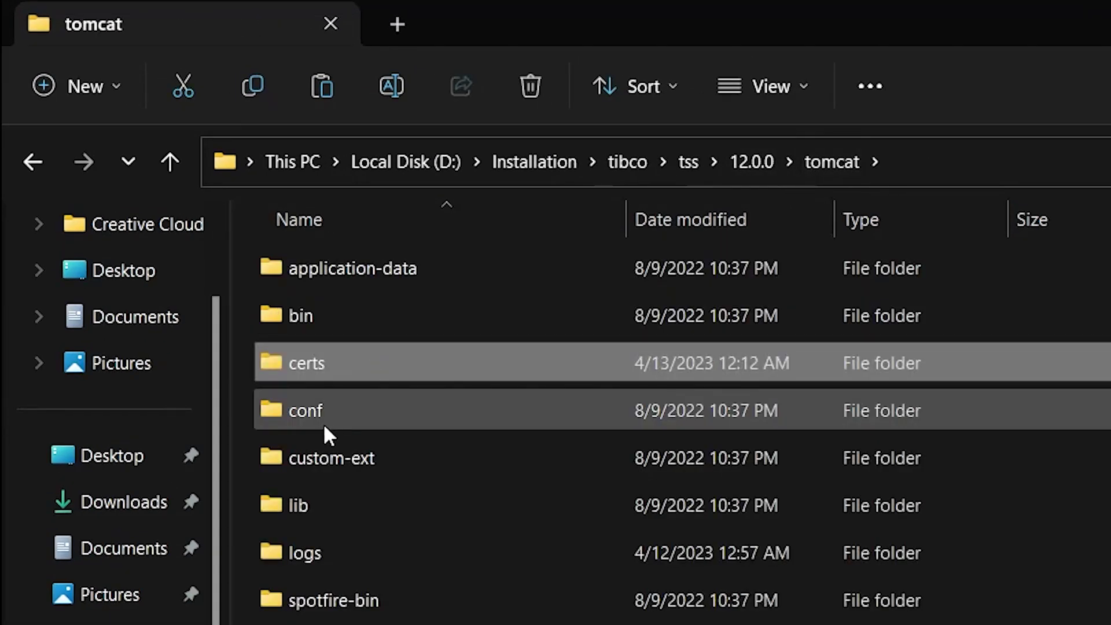
{"action": "double_click", "coordinate": [325, 421]}
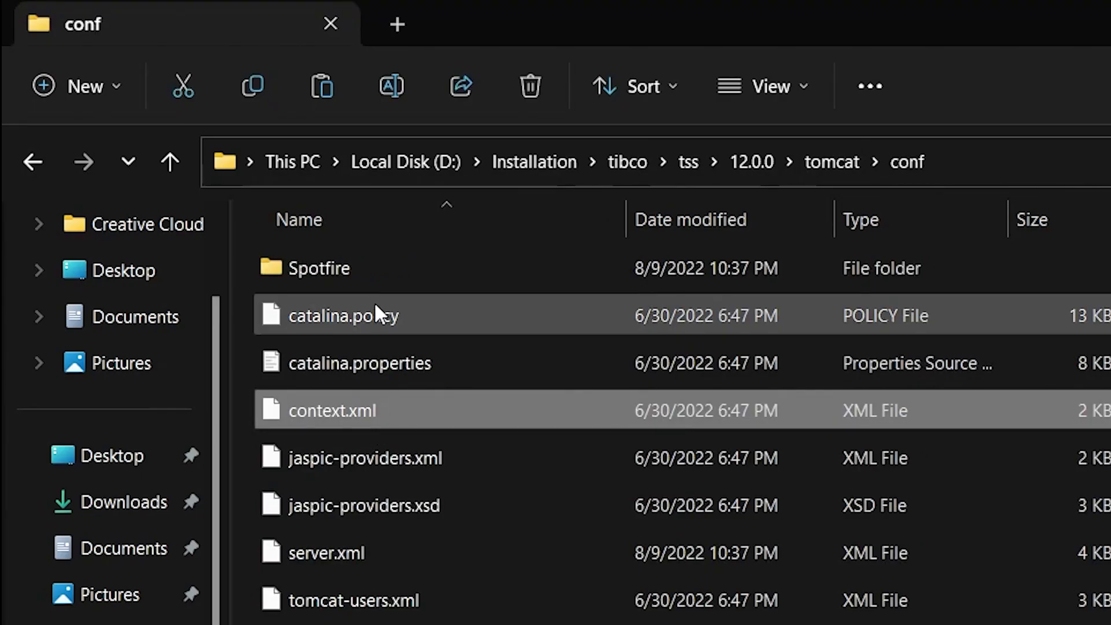
{"action": "left_click", "coordinate": [367, 550]}
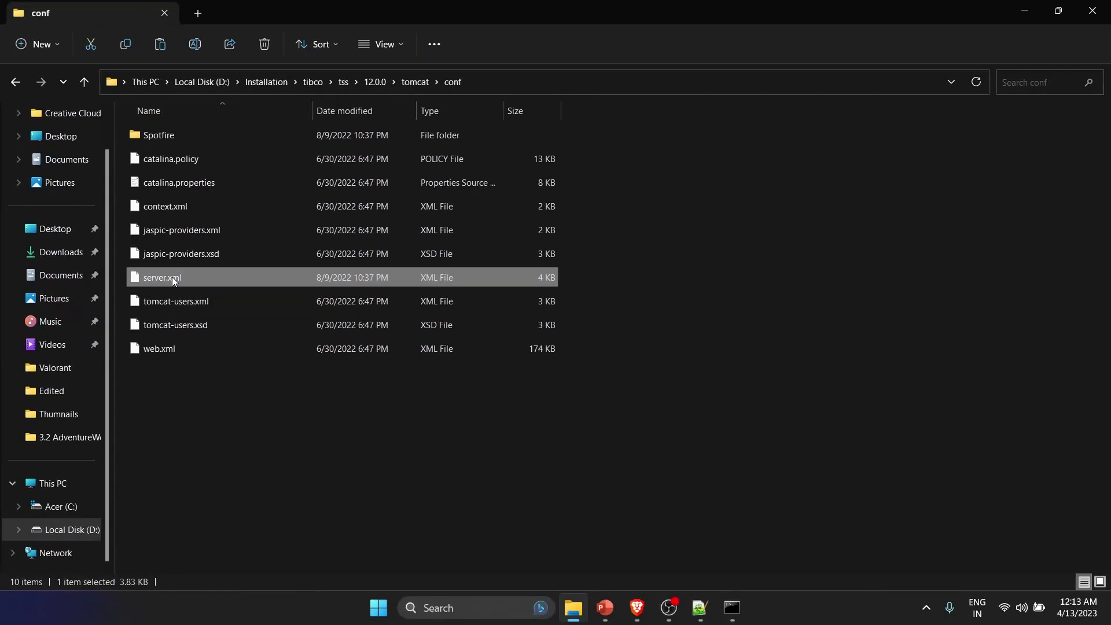
{"action": "right_click", "coordinate": [172, 277]}
{"action": "left_click", "coordinate": [243, 501]}
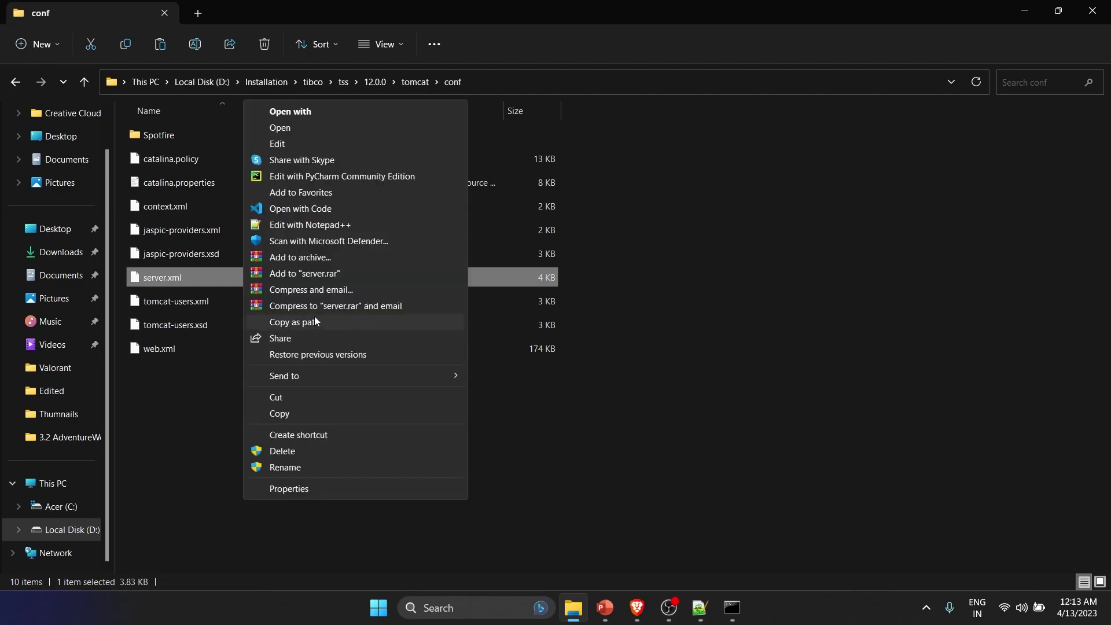
{"action": "left_click", "coordinate": [318, 224]}
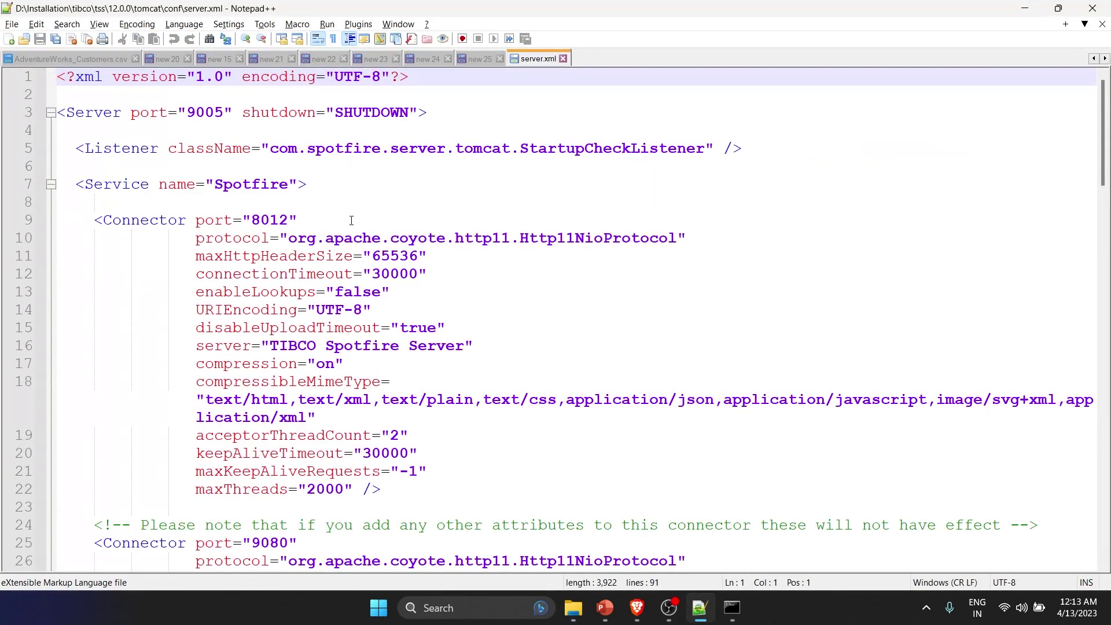
{"action": "scroll", "coordinate": [351, 220], "scroll_direction": "down", "scroll_amount": 2, "text": "ctrl"}
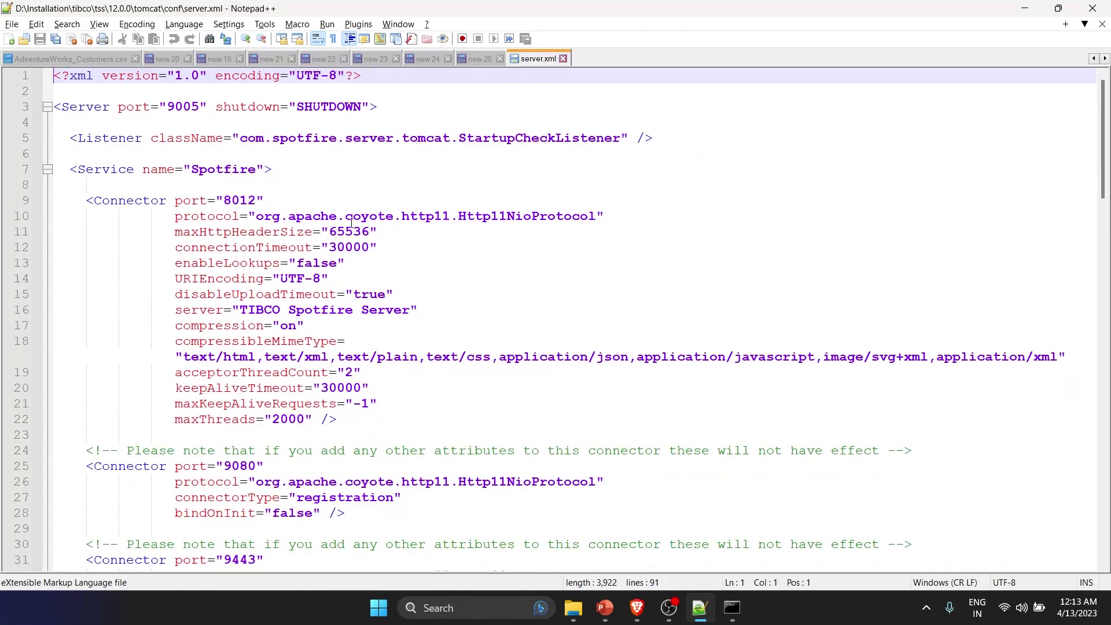
{"action": "scroll", "coordinate": [352, 222], "scroll_direction": "down", "scroll_amount": 2}
{"action": "scroll", "coordinate": [230, 129], "scroll_direction": "up", "scroll_amount": 1}
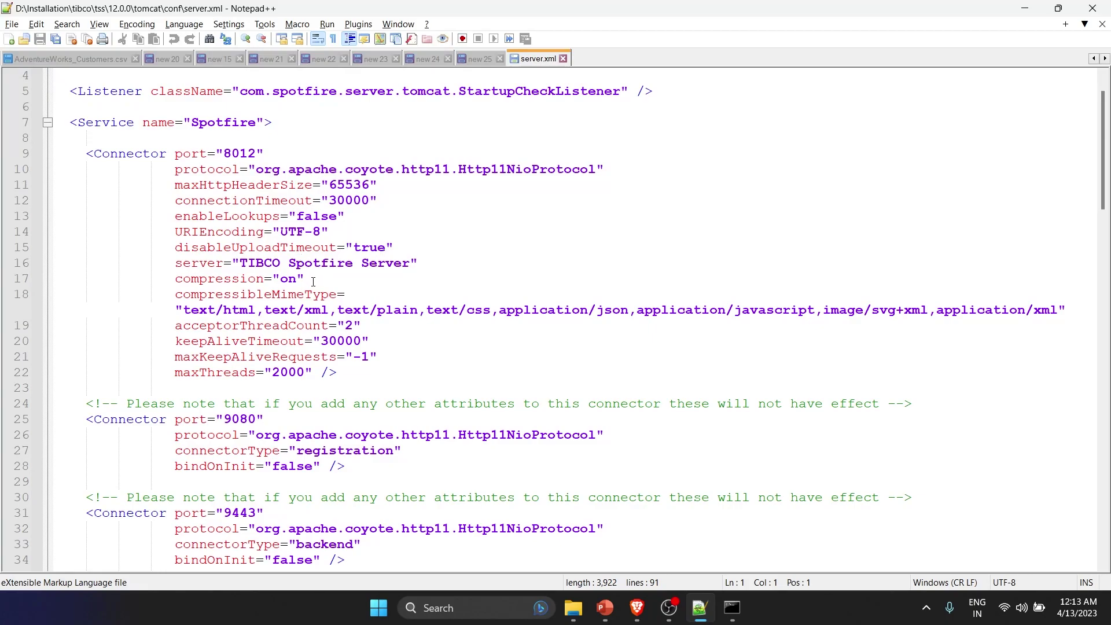
{"action": "left_click", "coordinate": [224, 154]}
{"action": "scroll", "coordinate": [307, 324], "scroll_direction": "down", "scroll_amount": 5}
{"action": "scroll", "coordinate": [302, 330], "scroll_direction": "down", "scroll_amount": 7}
- Uncomment the port 443 HTTPS connector by deleting its <!-- and --> markers
{"action": "scroll", "coordinate": [297, 322], "scroll_direction": "up", "scroll_amount": 2}
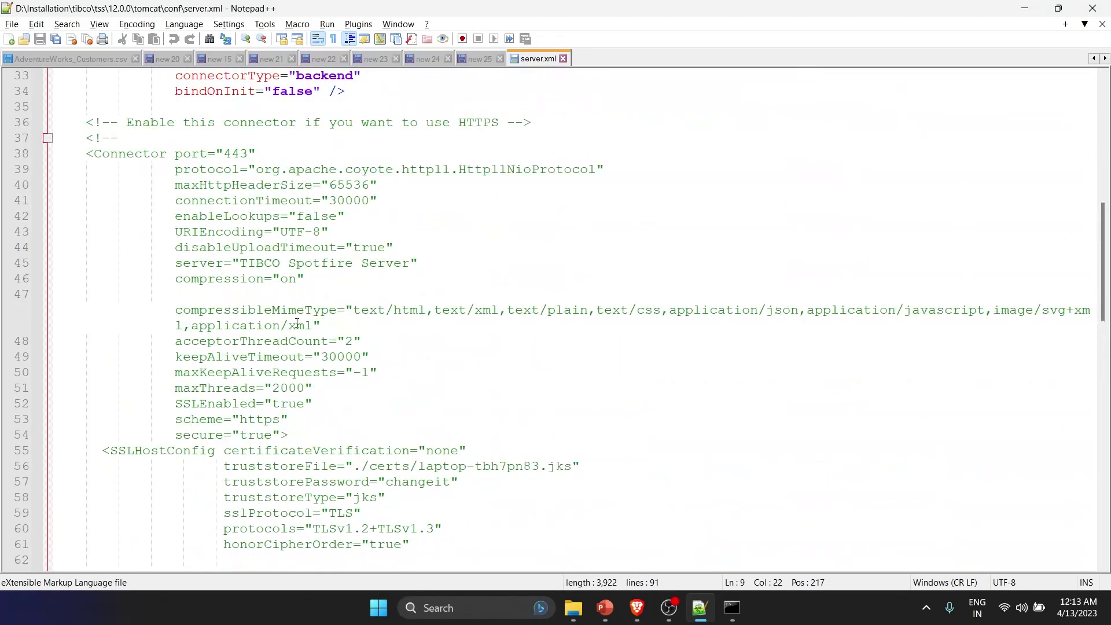
{"action": "left_click_drag", "start_coordinate": [250, 421], "coordinate": [273, 421]}
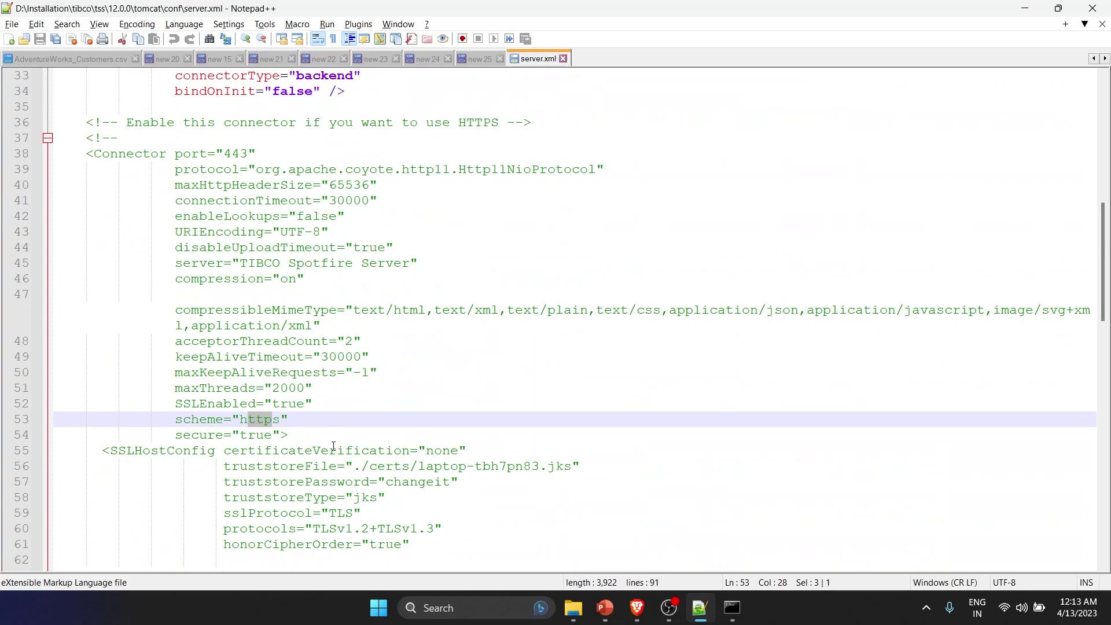
{"action": "left_click_drag", "start_coordinate": [133, 146], "coordinate": [86, 142]}
{"action": "key", "text": "BackSpace"}
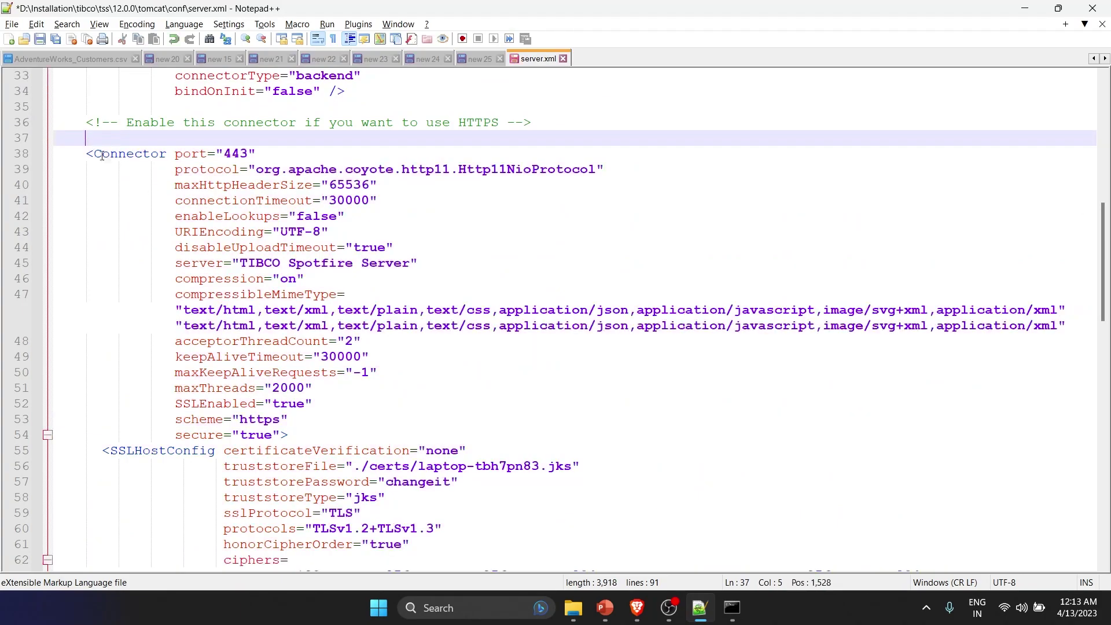
{"action": "scroll", "coordinate": [204, 291], "scroll_direction": "down", "scroll_amount": 5}
{"action": "left_click_drag", "start_coordinate": [111, 497], "coordinate": [85, 499]}
{"action": "key", "text": "BackSpace"}
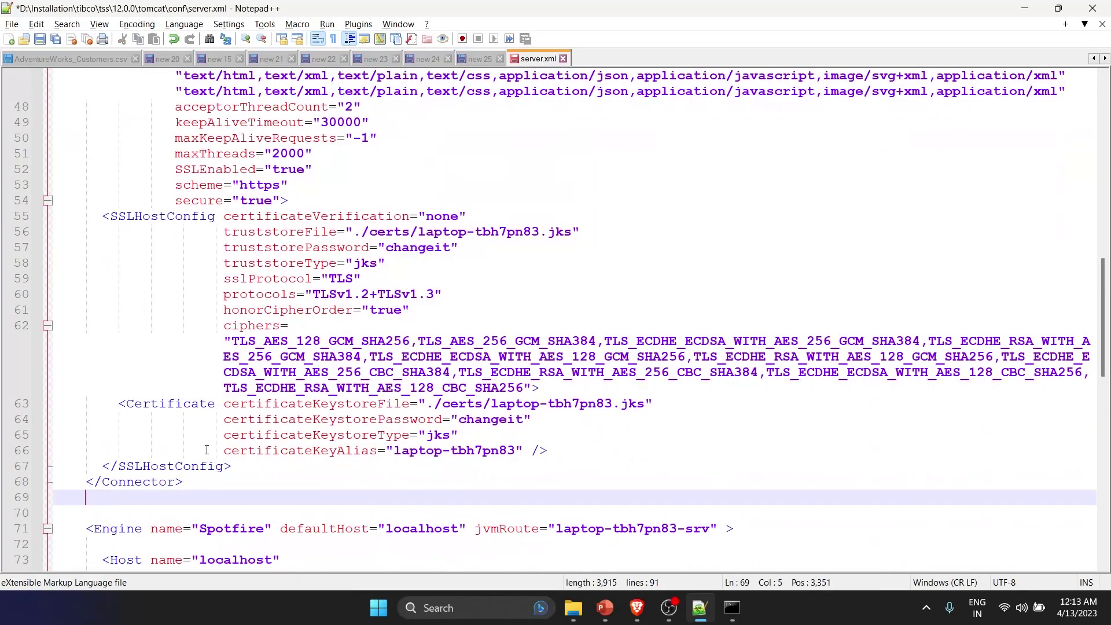
- Comment out the port 8012 connector by wrapping it in <!-- and -->
{"action": "scroll", "coordinate": [187, 322], "scroll_direction": "up", "scroll_amount": 15}
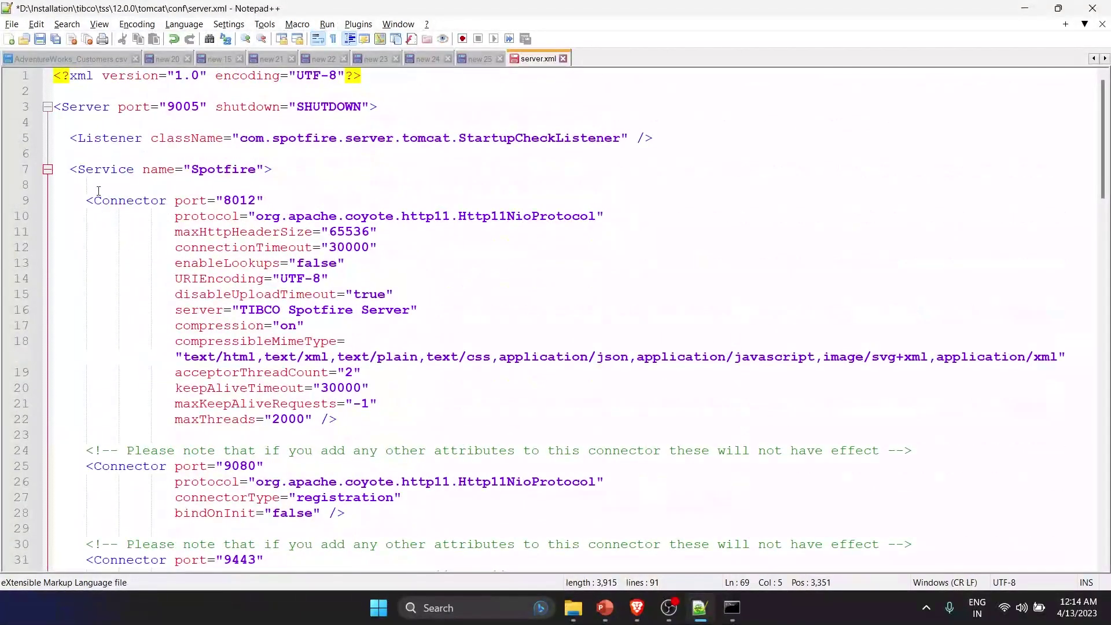
{"action": "left_click", "coordinate": [99, 189]}
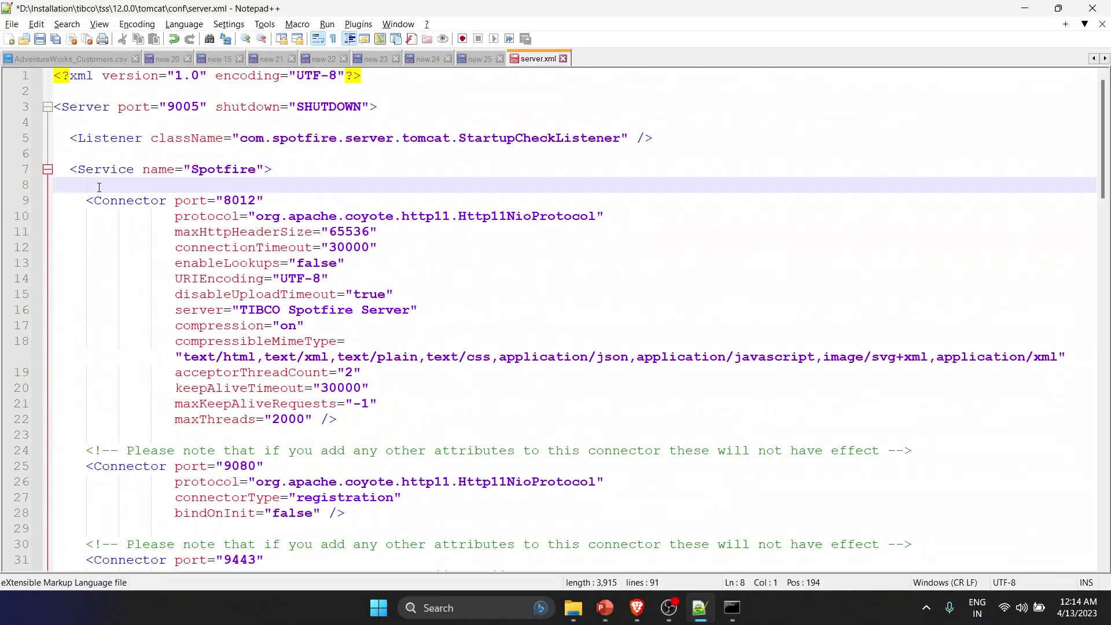
{"action": "key", "text": "Tab"}
{"action": "type", "text": "<!--"}
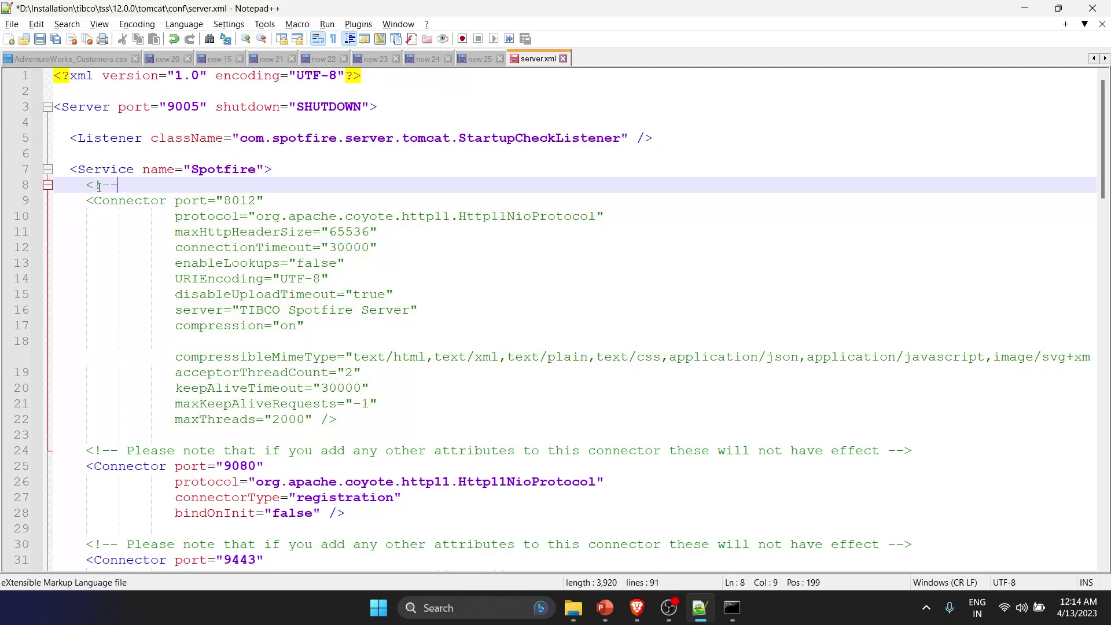
{"action": "scroll", "coordinate": [184, 217], "scroll_direction": "down", "scroll_amount": 1}
{"action": "left_click", "coordinate": [377, 377]}
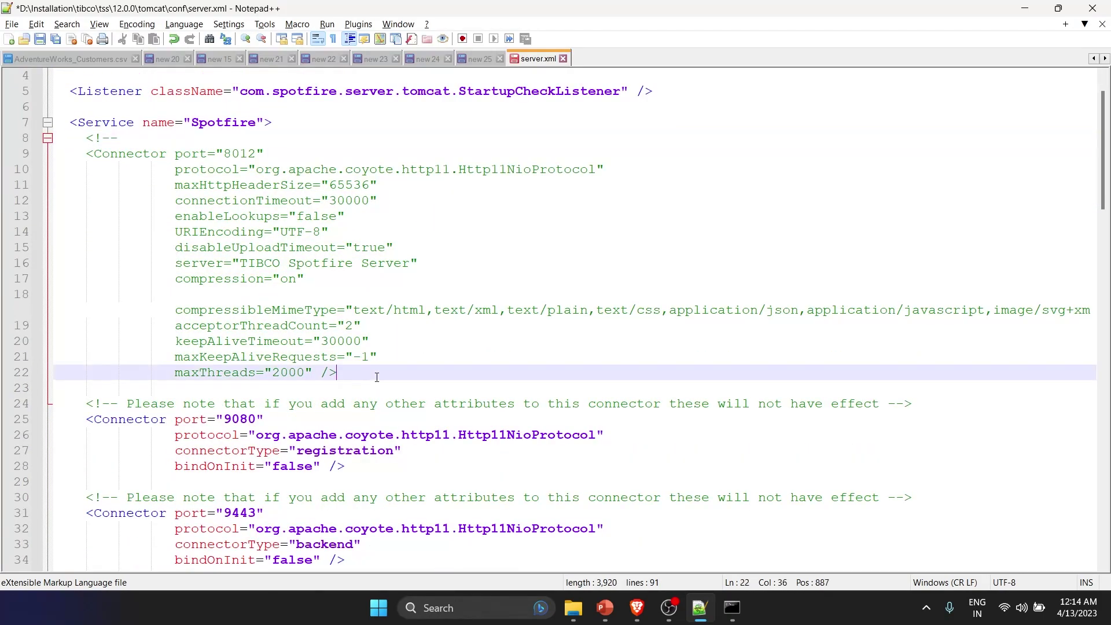
{"action": "key", "text": "Return"}
{"action": "type", "text": "-->"}
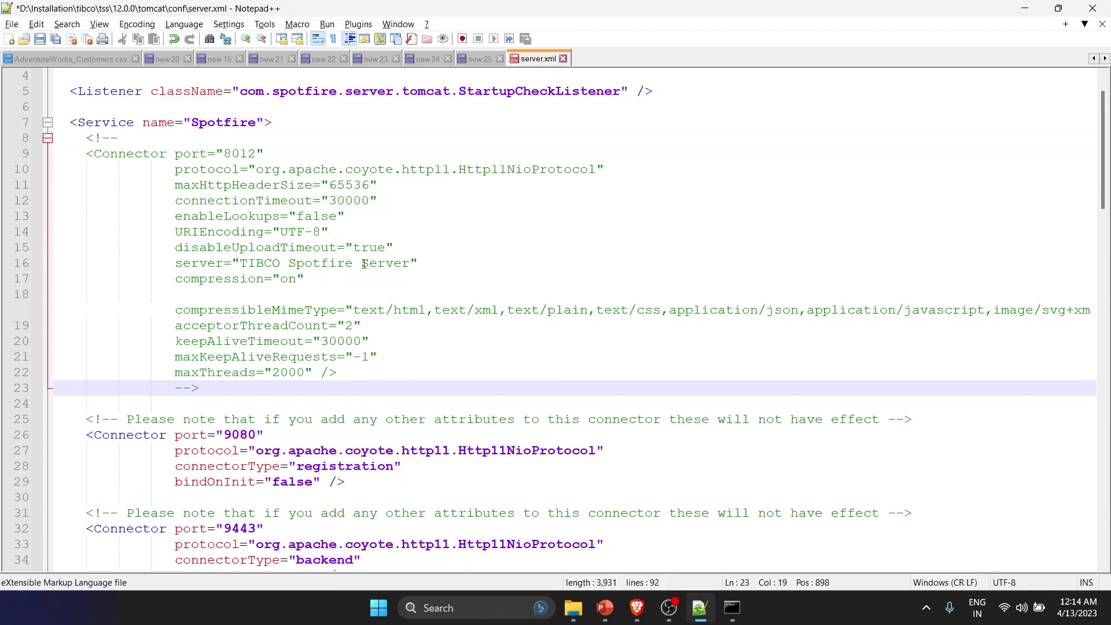
{"action": "scroll", "coordinate": [364, 264], "scroll_direction": "down", "scroll_amount": 10}
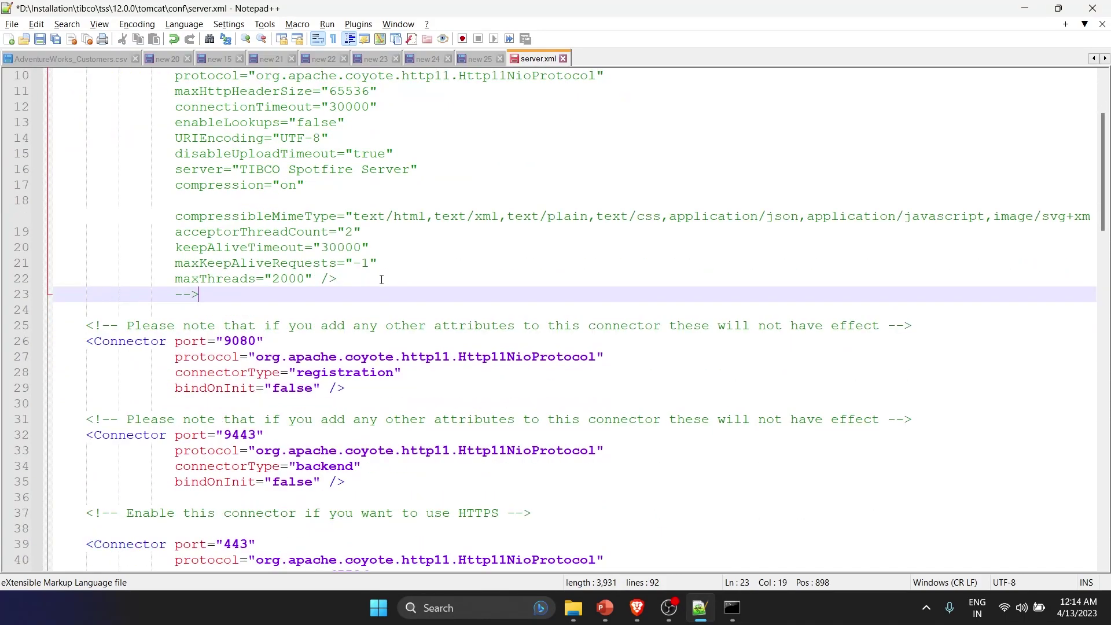
- Remove the three truststore attribute lines from the HTTPS connector
{"action": "scroll", "coordinate": [348, 282], "scroll_direction": "down", "scroll_amount": 3}
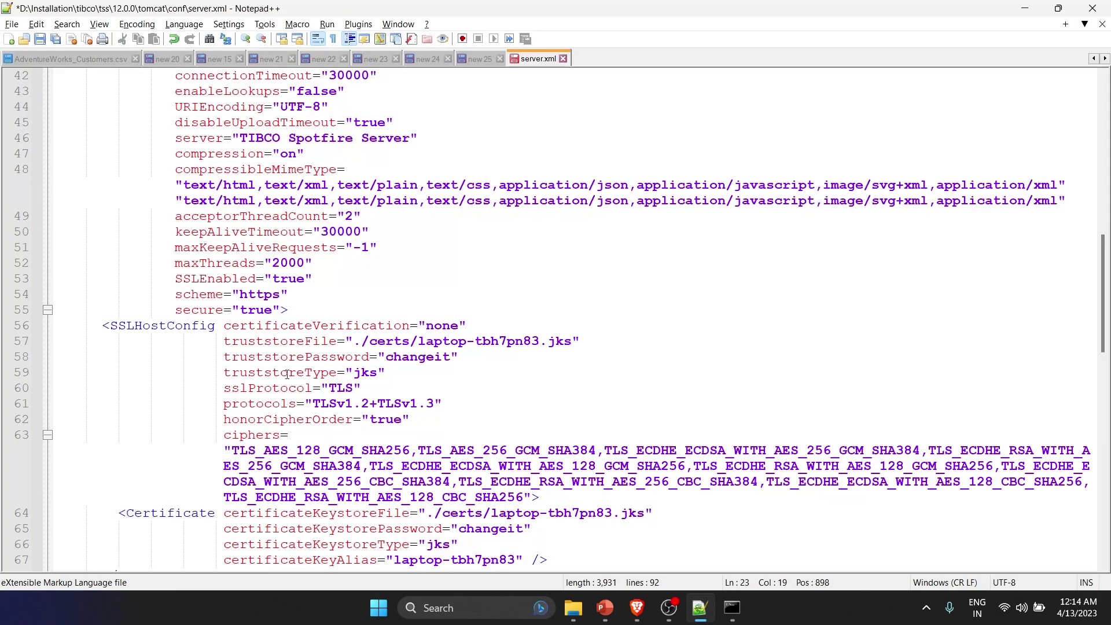
{"action": "left_click_drag", "start_coordinate": [395, 374], "coordinate": [224, 344]}
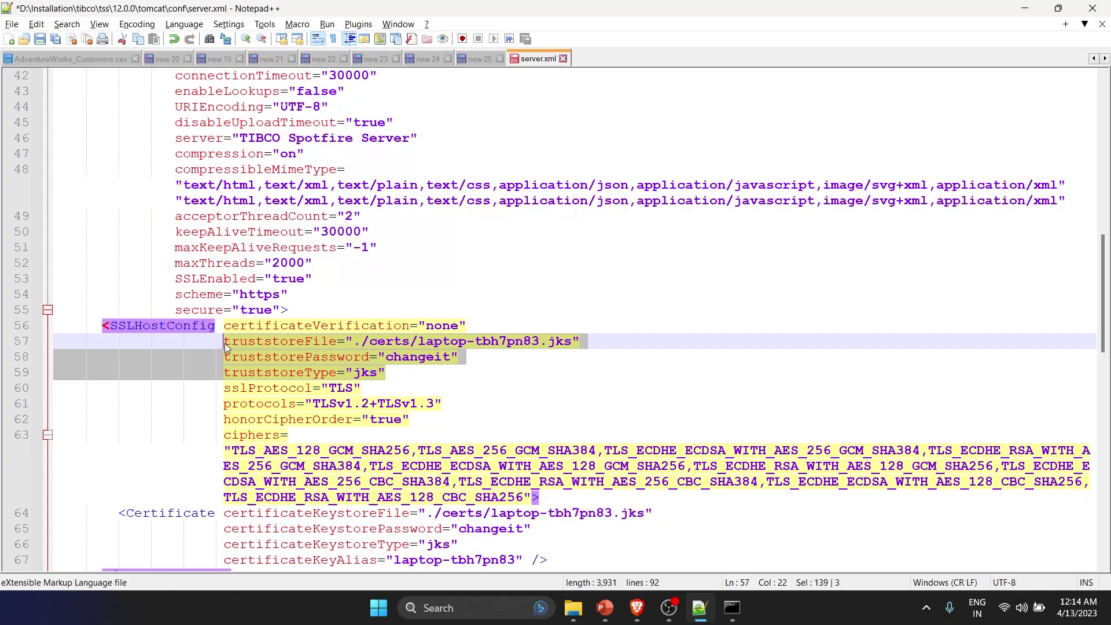
{"action": "key", "text": "Delete"}
{"action": "key", "text": "Delete"}
{"action": "key", "text": "Delete"}
{"action": "key", "text": "Delete"}
{"action": "key", "text": "Delete"}
{"action": "key", "text": "Delete"}
{"action": "key", "text": "Delete"}
{"action": "key", "text": "Delete"}
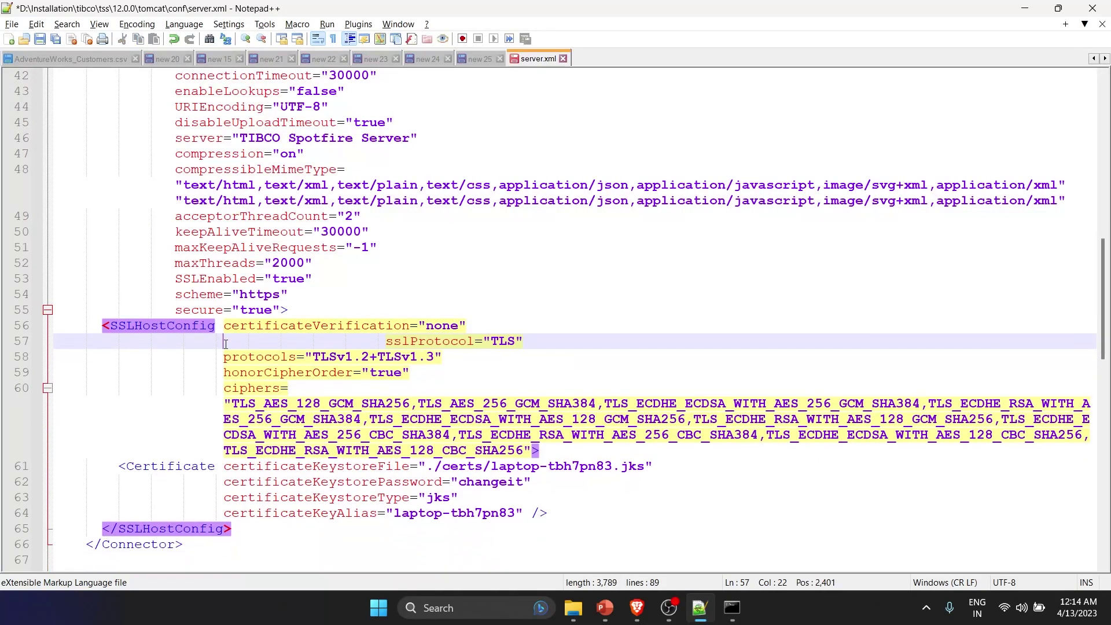
{"action": "key", "text": "Delete"}
{"action": "key", "text": "Delete"}
{"action": "key", "text": "Delete"}
{"action": "key", "text": "Delete"}
{"action": "key", "text": "Delete"}
{"action": "key", "text": "Delete"}
{"action": "key", "text": "Delete"}
{"action": "key", "text": "Delete"}
{"action": "key", "text": "Delete"}
{"action": "key", "text": "Delete"}
{"action": "key", "text": "Delete"}
{"action": "key", "text": "Delete"}
{"action": "key", "text": "Delete"}
{"action": "key", "text": "Delete"}
{"action": "key", "text": "Delete"}
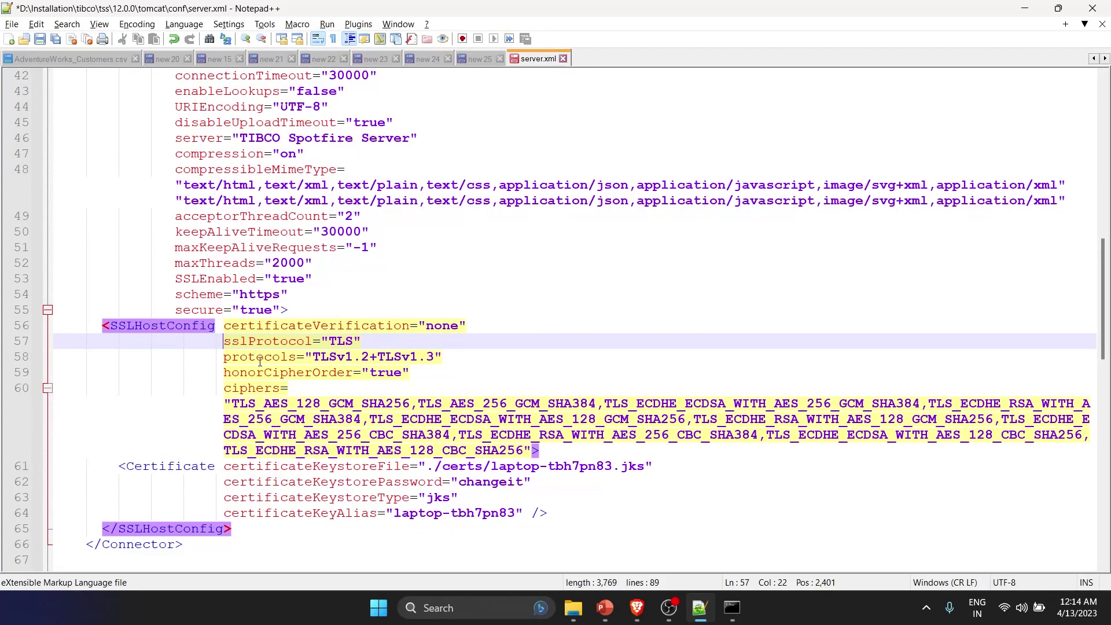
- Set the certificate keystore file to keystore.p12, enter the new keystore password, and alias spotfire
{"action": "scroll", "coordinate": [258, 371], "scroll_direction": "down", "scroll_amount": 1}
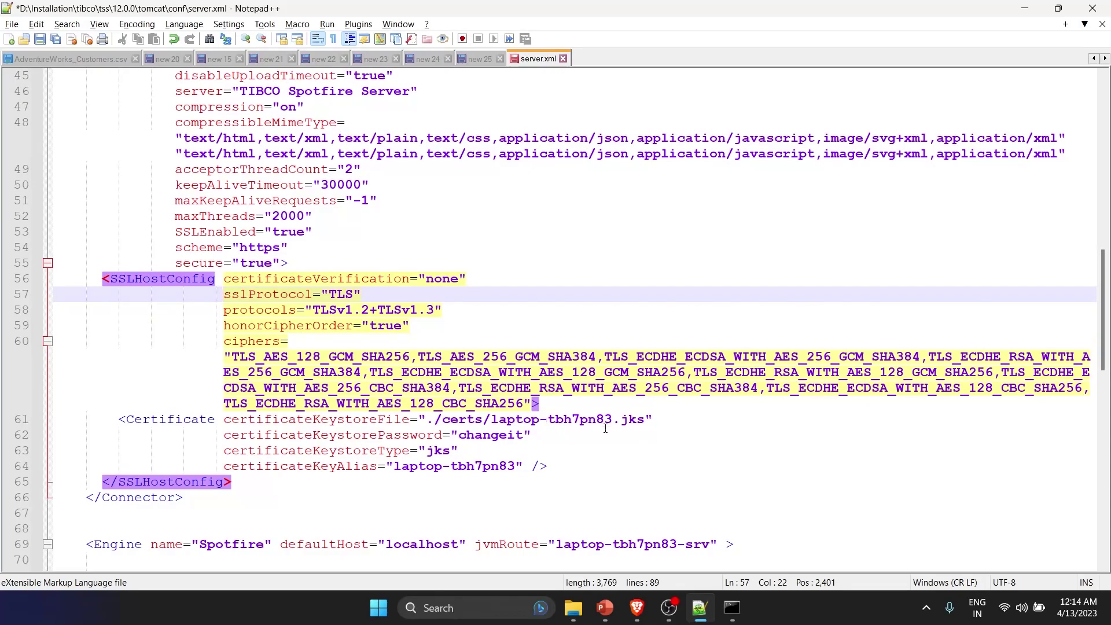
{"action": "left_click_drag", "start_coordinate": [491, 419], "coordinate": [646, 424]}
{"action": "key", "text": "Delete"}
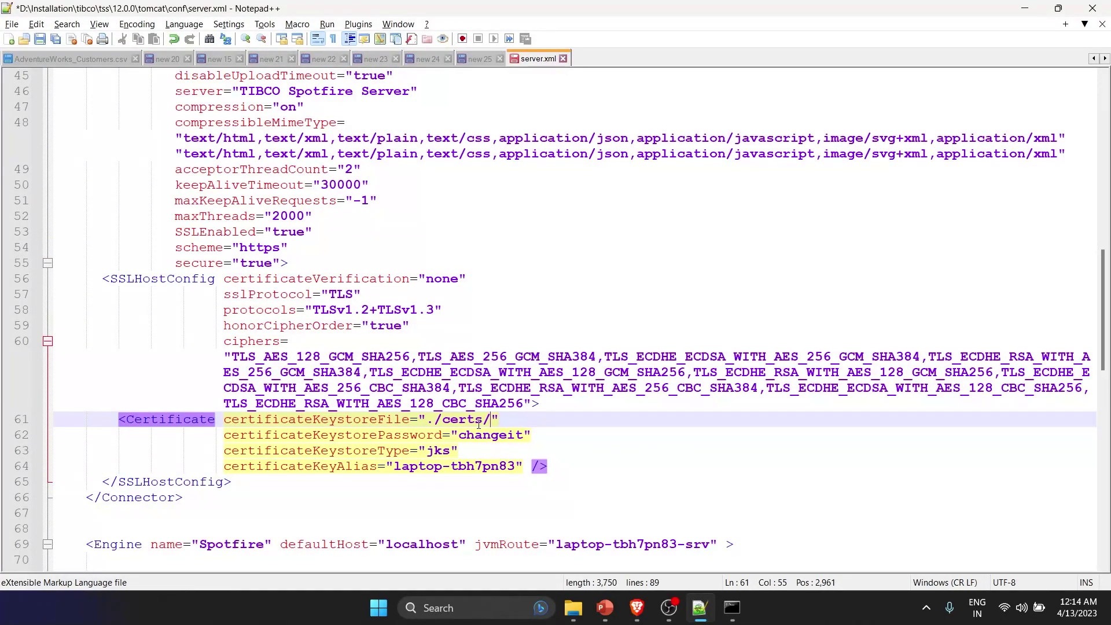
{"action": "type", "text": "keystore."}
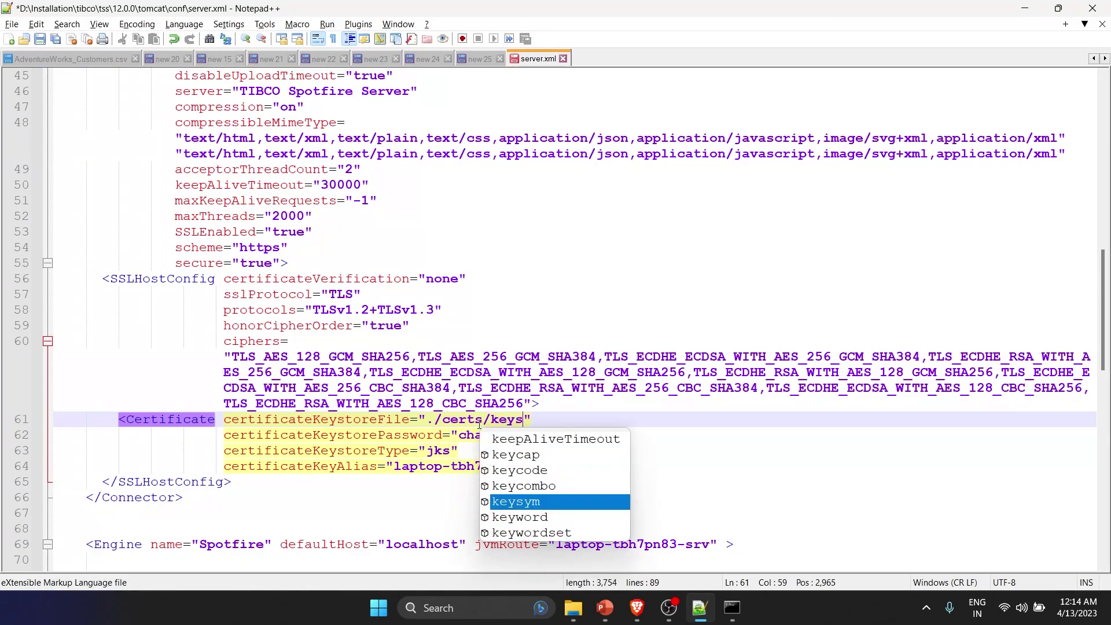
{"action": "type", "text": "p"}
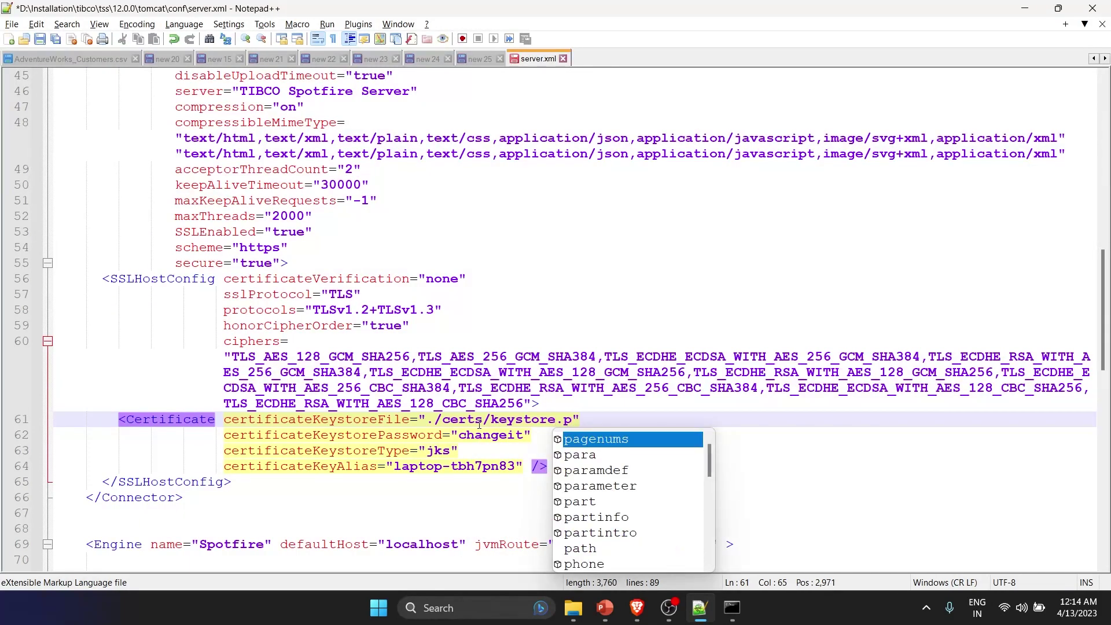
{"action": "type", "text": "12"}
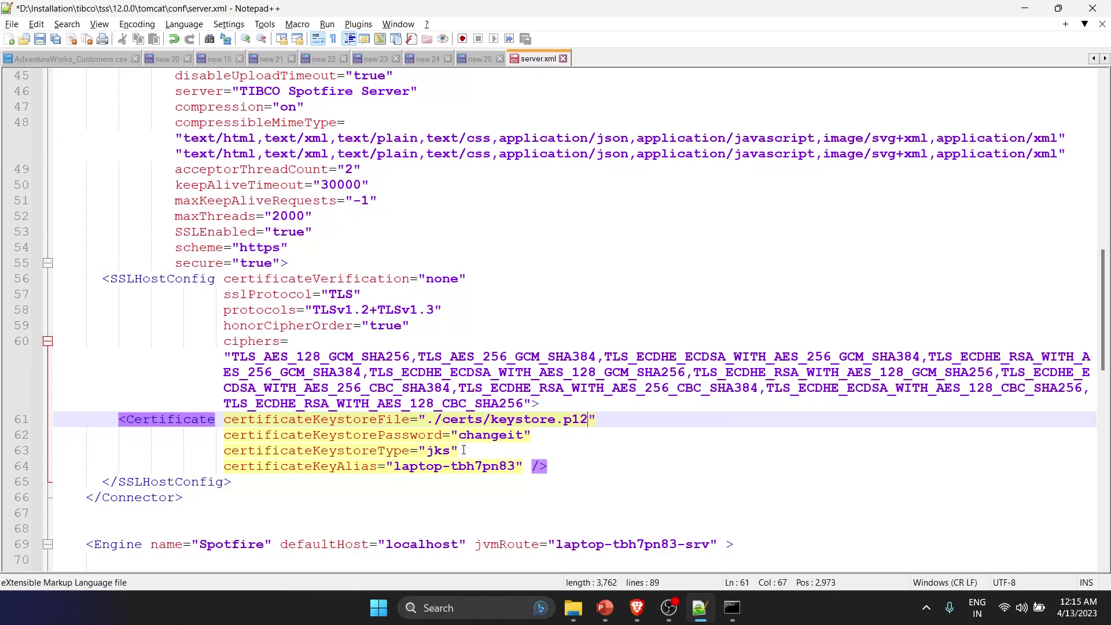
{"action": "left_click", "coordinate": [462, 451]}
{"action": "left_click_drag", "start_coordinate": [460, 435], "coordinate": [520, 438]}
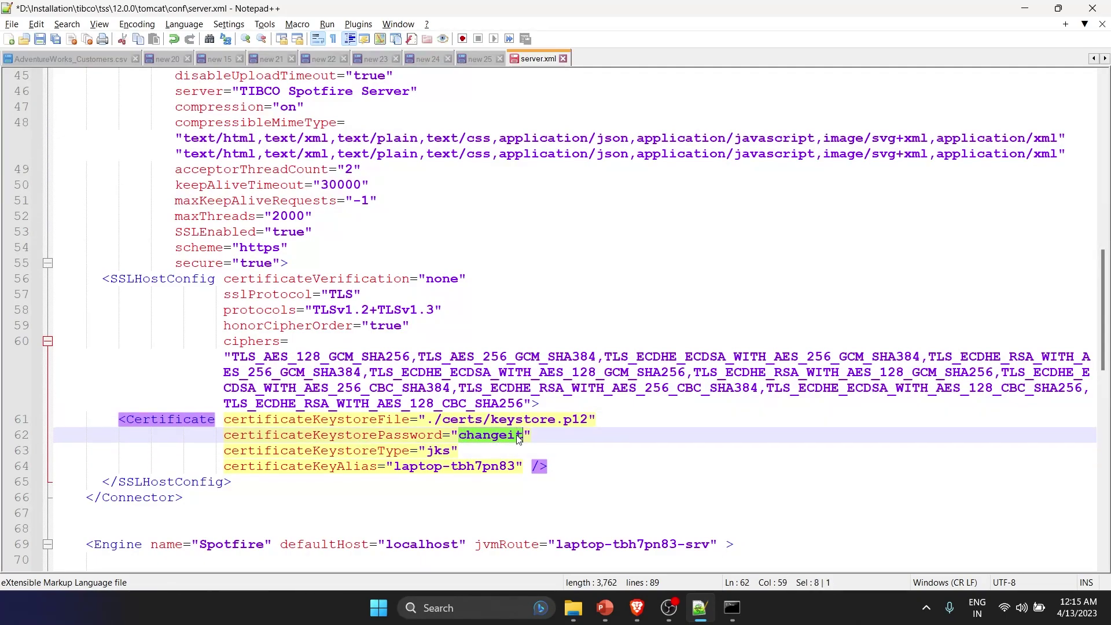
{"action": "type", "text": "password"}
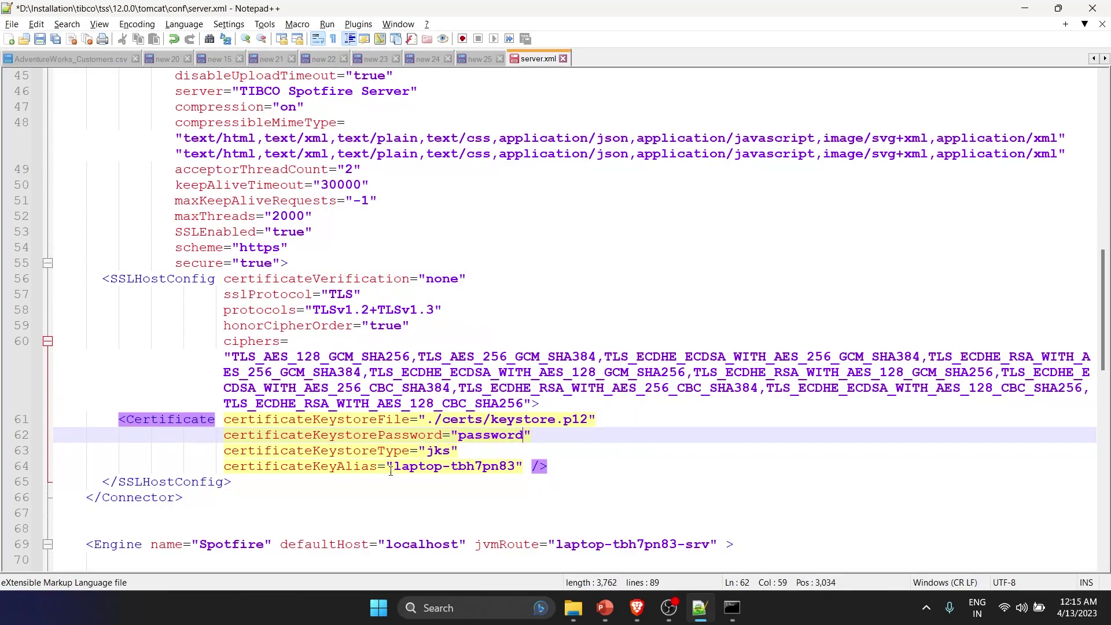
{"action": "left_click_drag", "start_coordinate": [394, 467], "coordinate": [435, 466]}
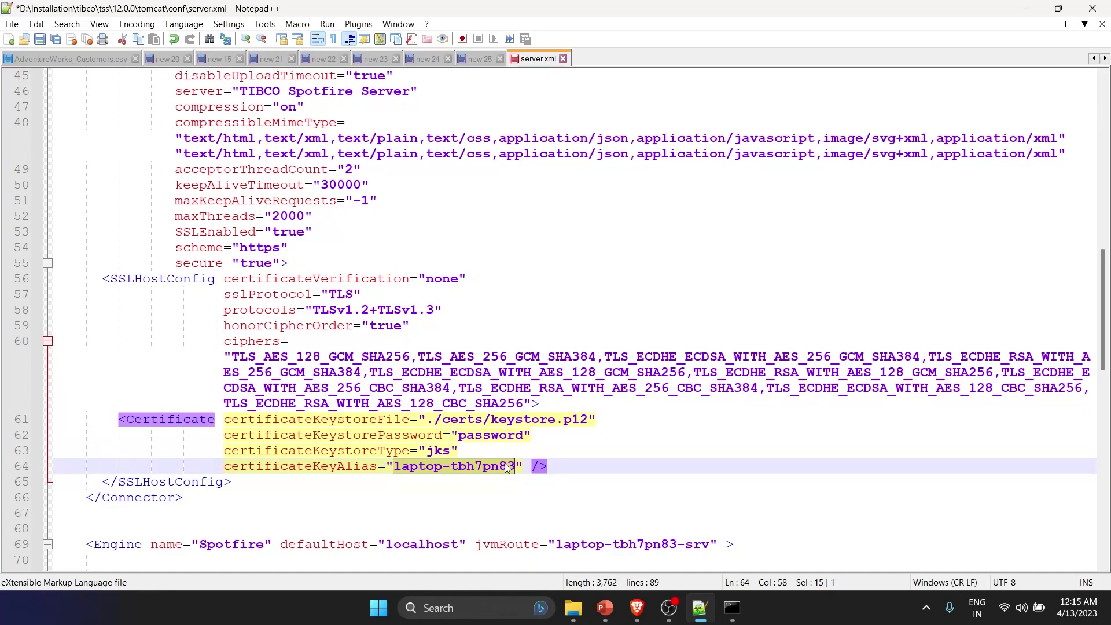
{"action": "type", "text": "spotfire"}
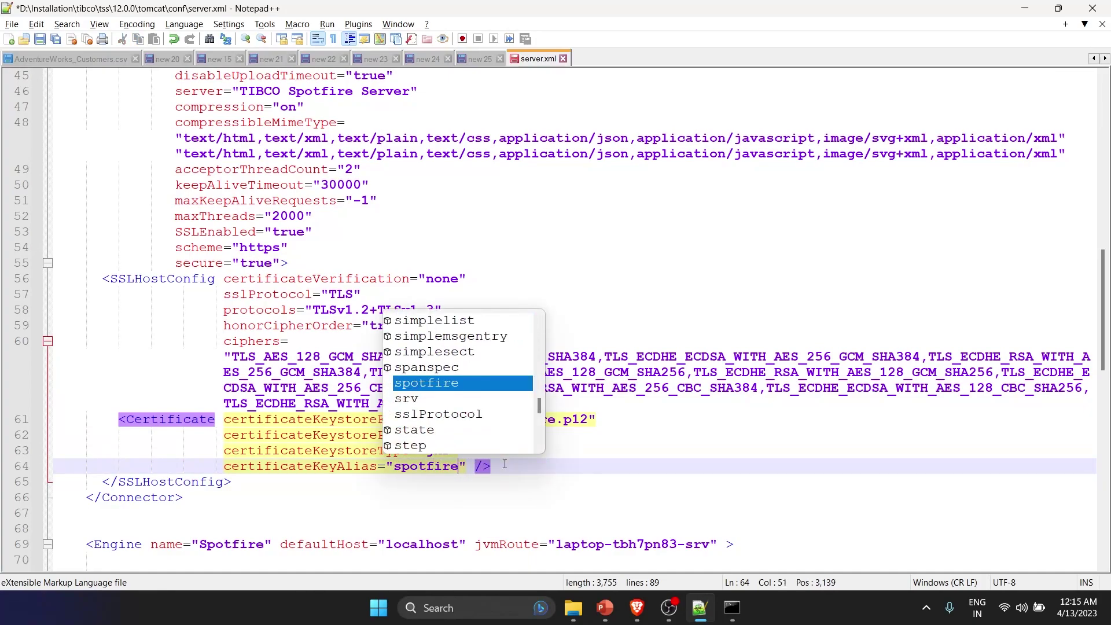
{"action": "left_click", "coordinate": [581, 467]}
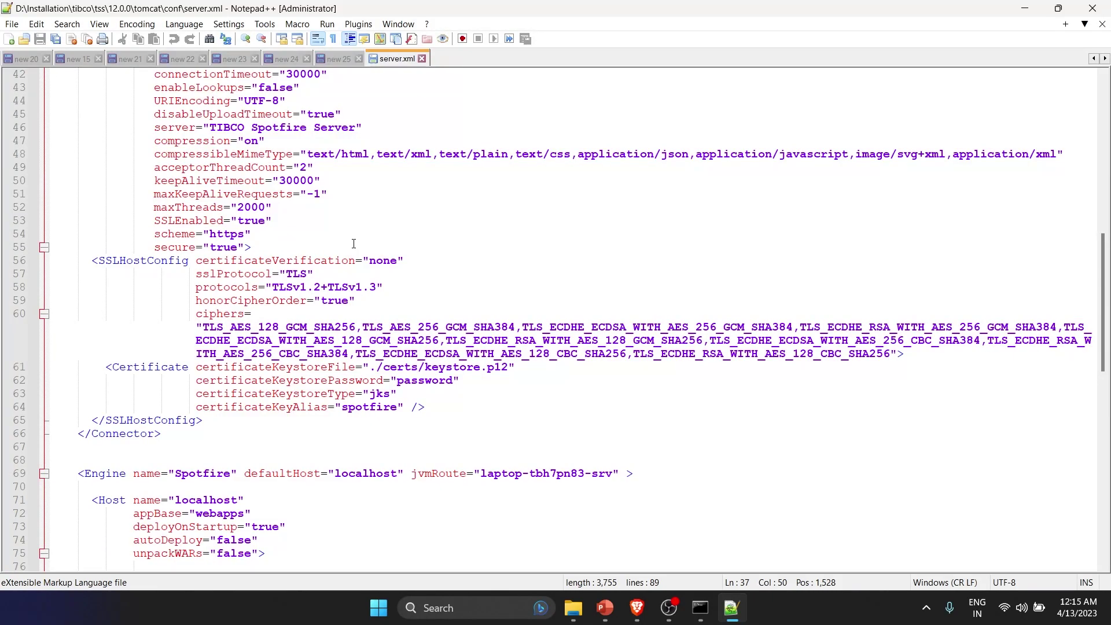
- Restart the TIBCO Spotfire Server 12.0.0 LTS service from the Services app
{"action": "left_click", "coordinate": [379, 608]}
{"action": "type", "text": "services"}
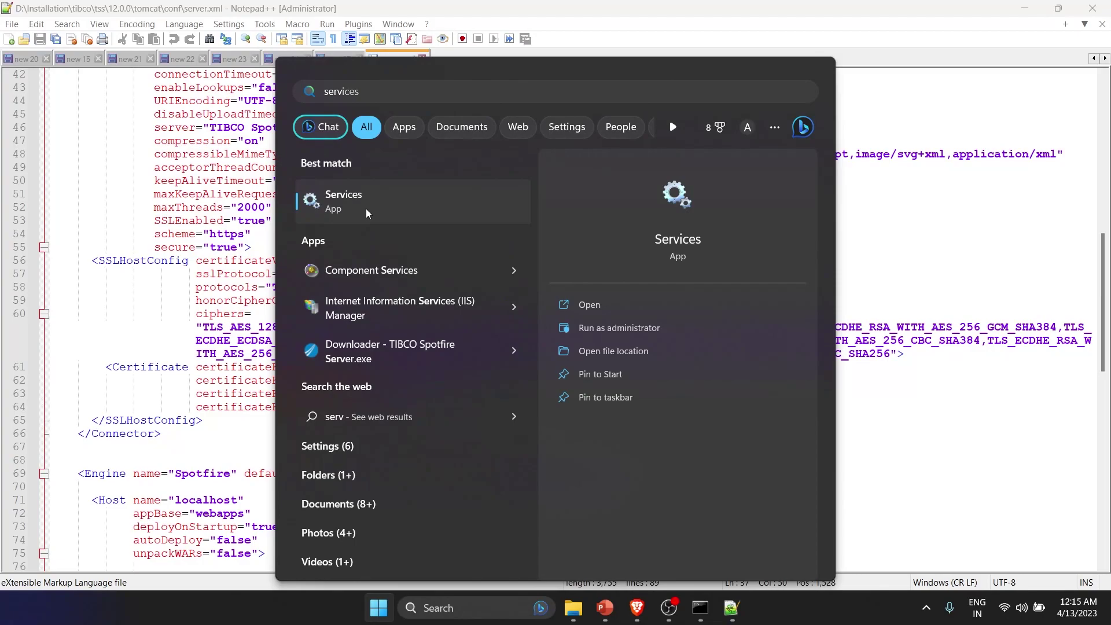
{"action": "left_click", "coordinate": [367, 209]}
{"action": "left_click", "coordinate": [403, 279]}
{"action": "key", "text": "t"}
{"action": "left_click", "coordinate": [436, 363]}
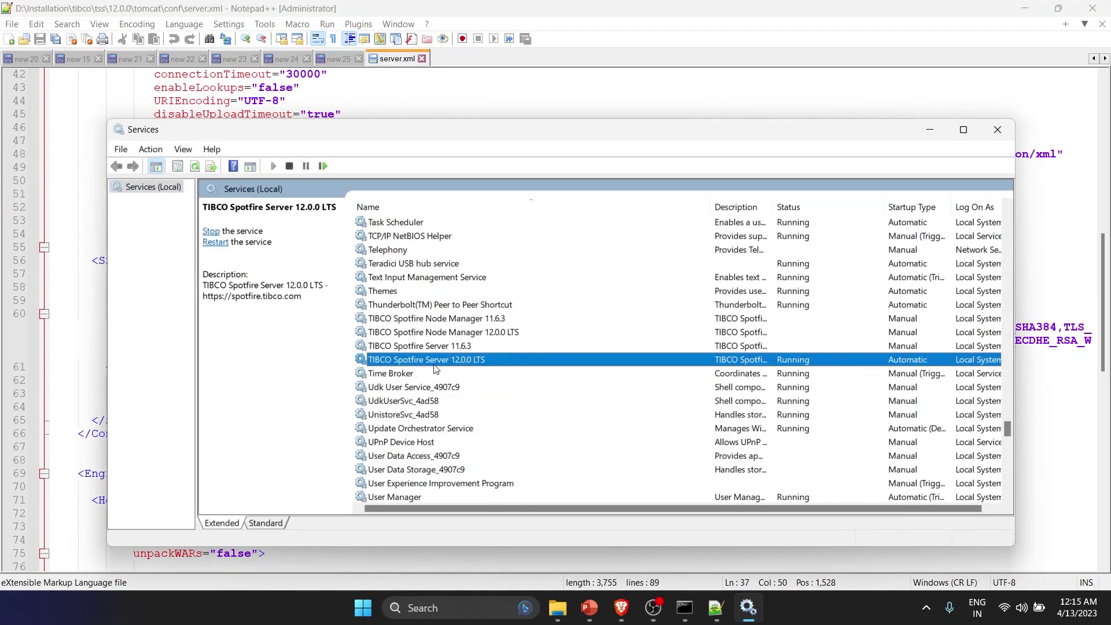
{"action": "right_click", "coordinate": [436, 363]}
{"action": "left_click", "coordinate": [491, 440]}
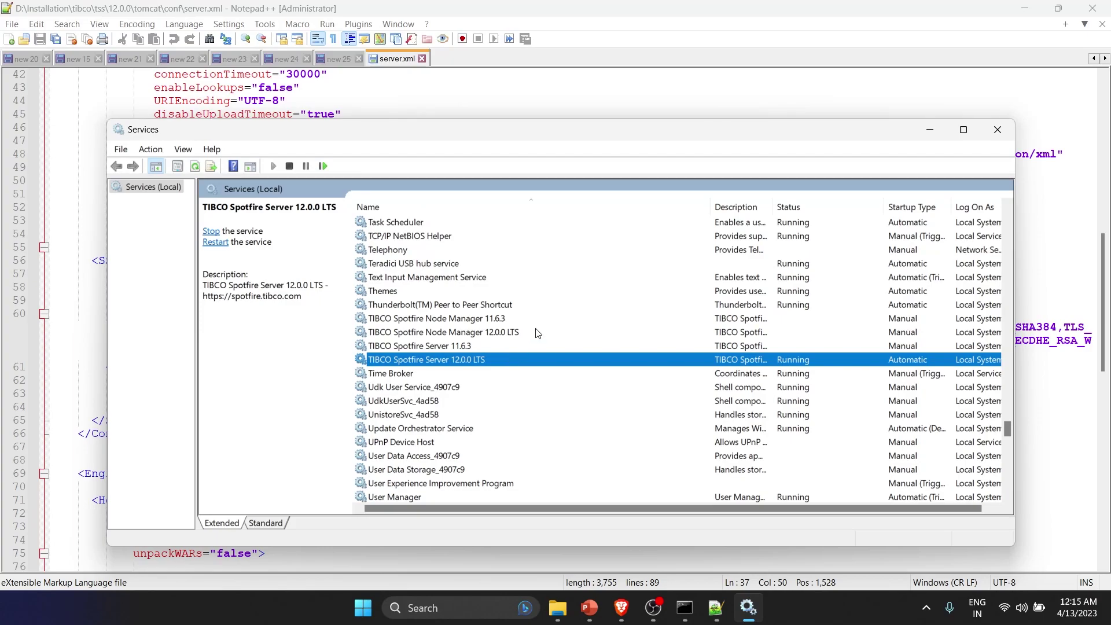
{"action": "left_click", "coordinate": [630, 617]}
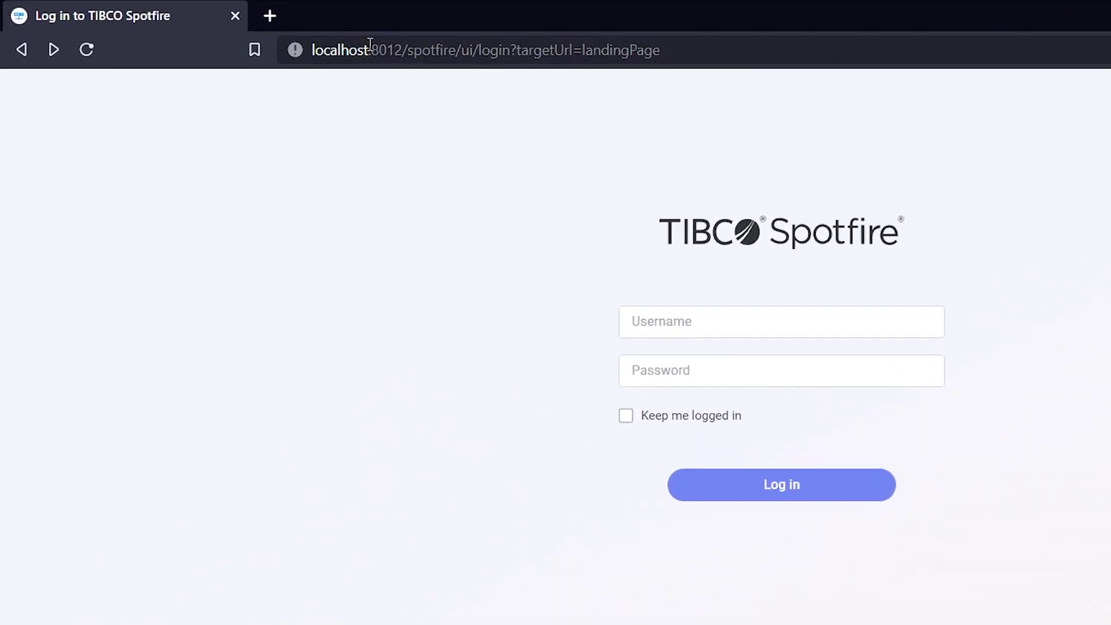
{"action": "left_click", "coordinate": [119, 73]}
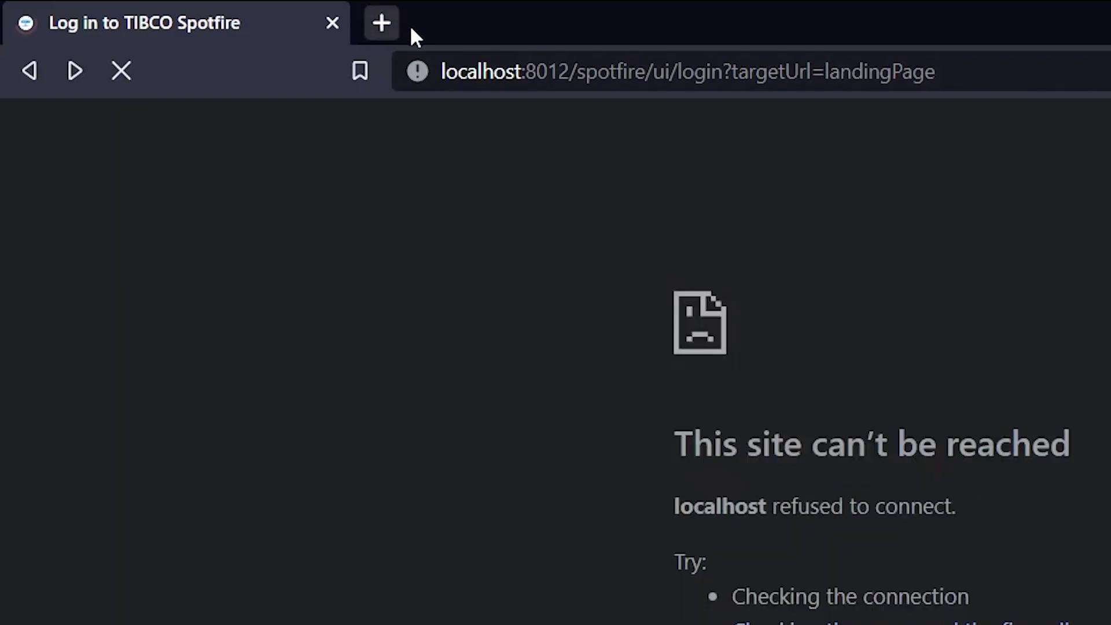
{"action": "left_click", "coordinate": [495, 72]}
{"action": "left_click", "coordinate": [495, 72]}
{"action": "key", "text": "Right"}
{"action": "key", "text": "Right"}
{"action": "key", "text": "Right"}
{"action": "key", "text": "Right"}
{"action": "key", "text": "Right"}
{"action": "key", "text": "Right"}
{"action": "key", "text": "Right"}
{"action": "key", "text": "Right"}
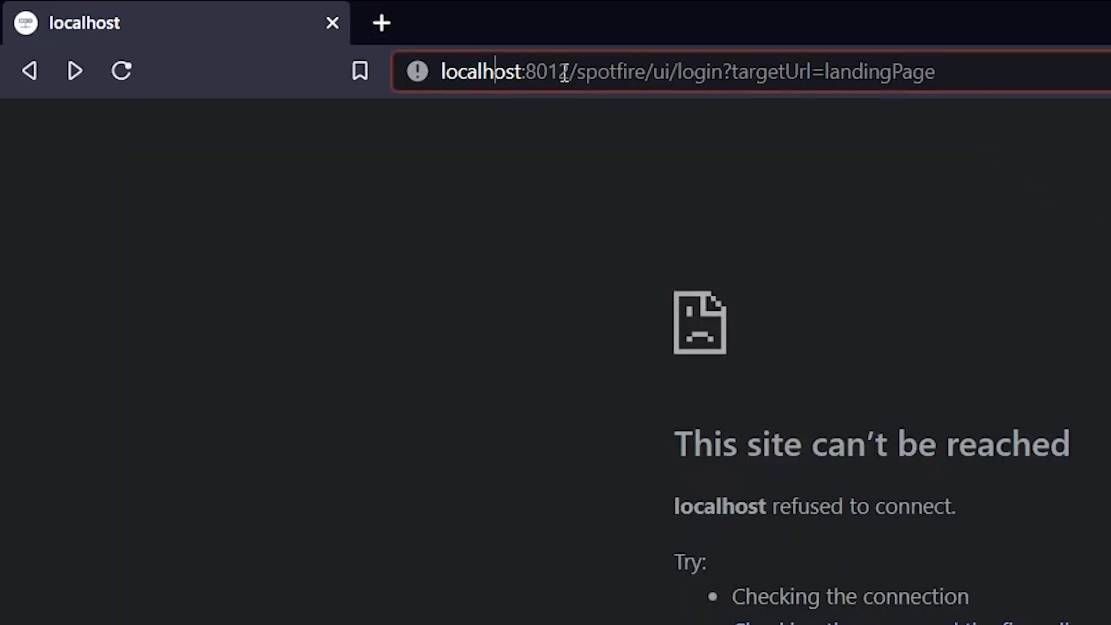
{"action": "key", "text": "shift+End"}
{"action": "key", "text": "BackSpace"}
{"action": "key", "text": "BackSpace"}
{"action": "key", "text": "BackSpace"}
{"action": "key", "text": "BackSpace"}
{"action": "key", "text": "BackSpace"}
{"action": "key", "text": "BackSpace"}
{"action": "key", "text": "BackSpace"}
{"action": "key", "text": "BackSpace"}
{"action": "key", "text": "BackSpace"}
{"action": "key", "text": "BackSpace"}
{"action": "key", "text": "BackSpace"}
{"action": "key", "text": "BackSpace"}
{"action": "key", "text": "BackSpace"}
{"action": "key", "text": "BackSpace"}
{"action": "key", "text": "BackSpace"}
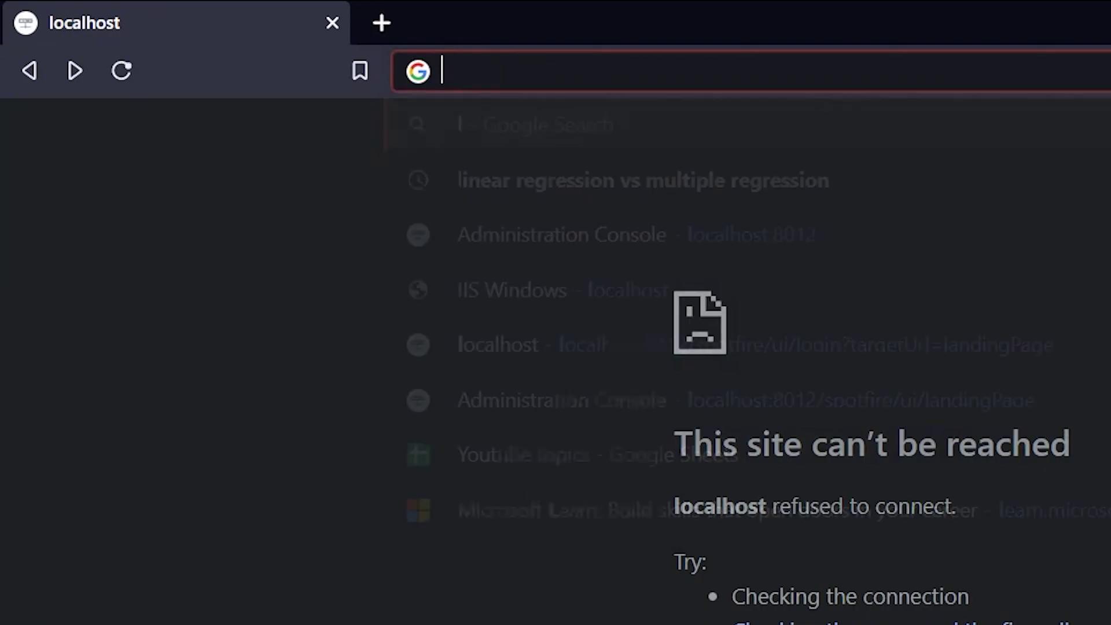
{"action": "type", "text": "https:"}
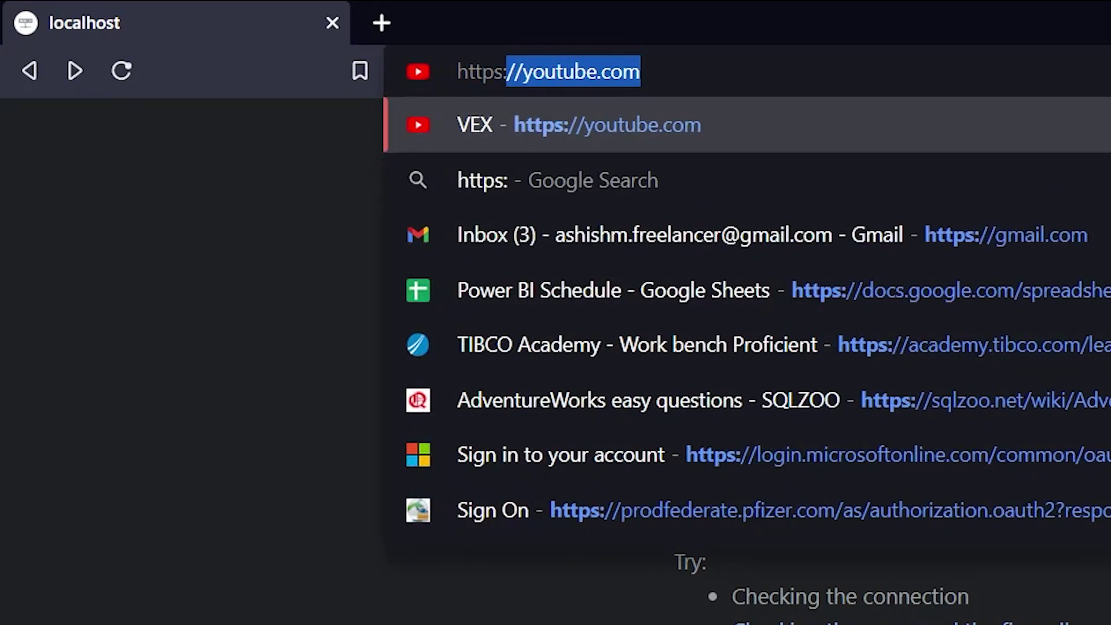
{"action": "type", "text": "//localhos"}
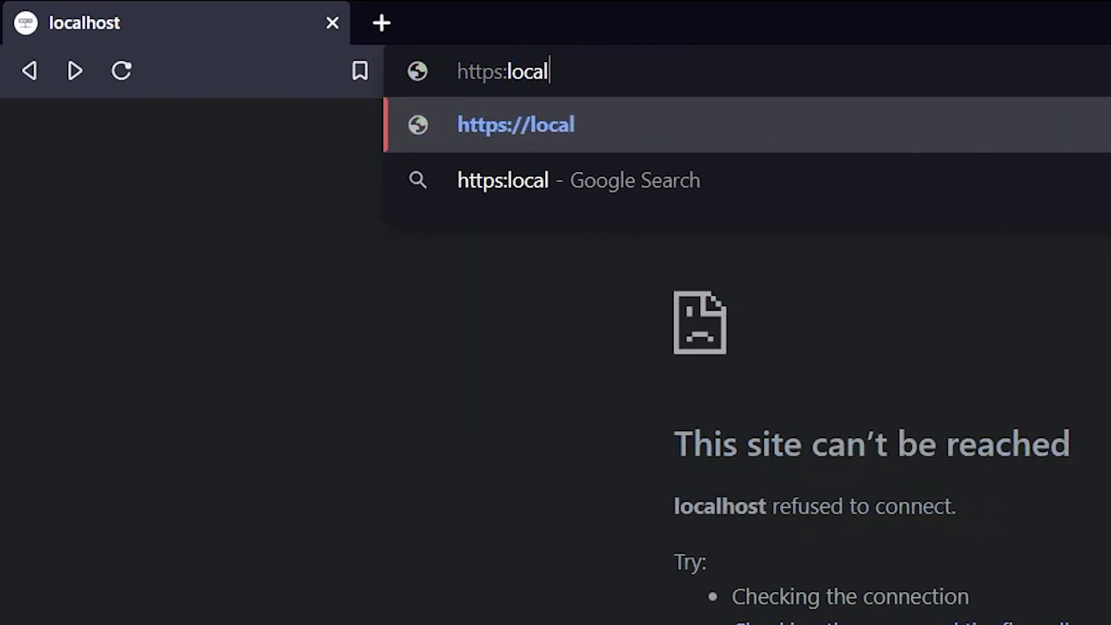
{"action": "type", "text": "t"}
{"action": "key", "text": "Return"}
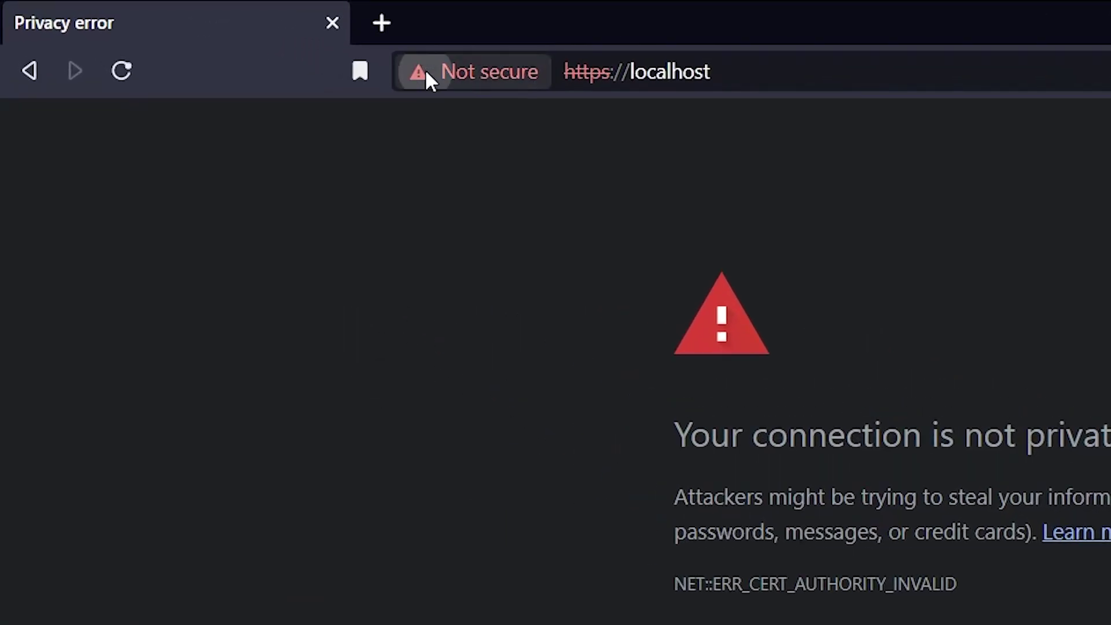
{"action": "left_click", "coordinate": [426, 77]}
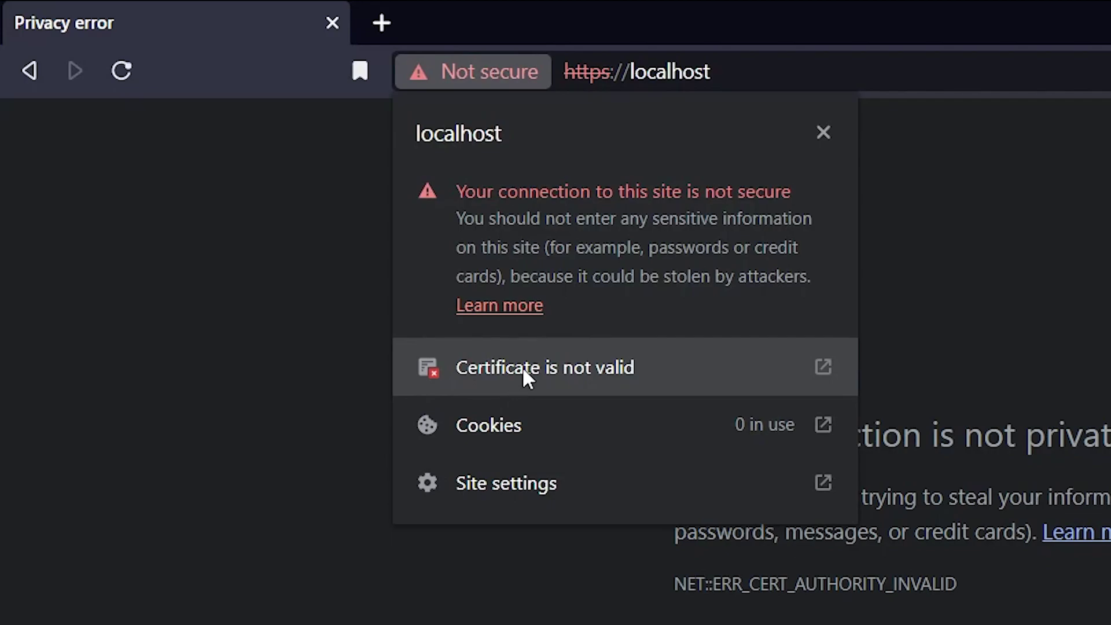
{"action": "left_click", "coordinate": [575, 363]}
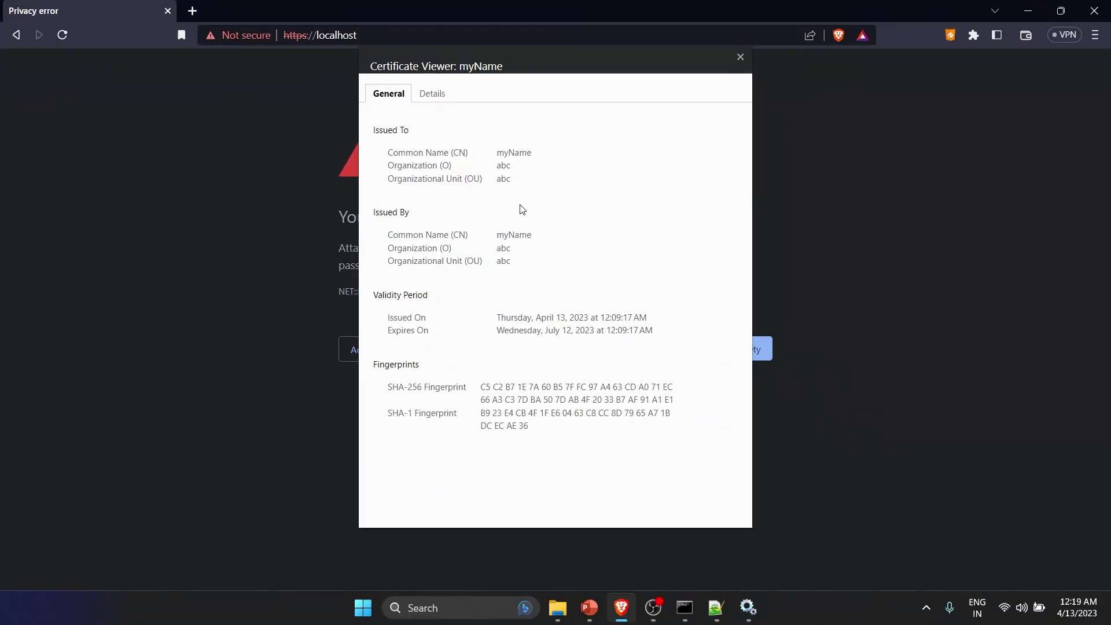
{"action": "left_click", "coordinate": [741, 57]}
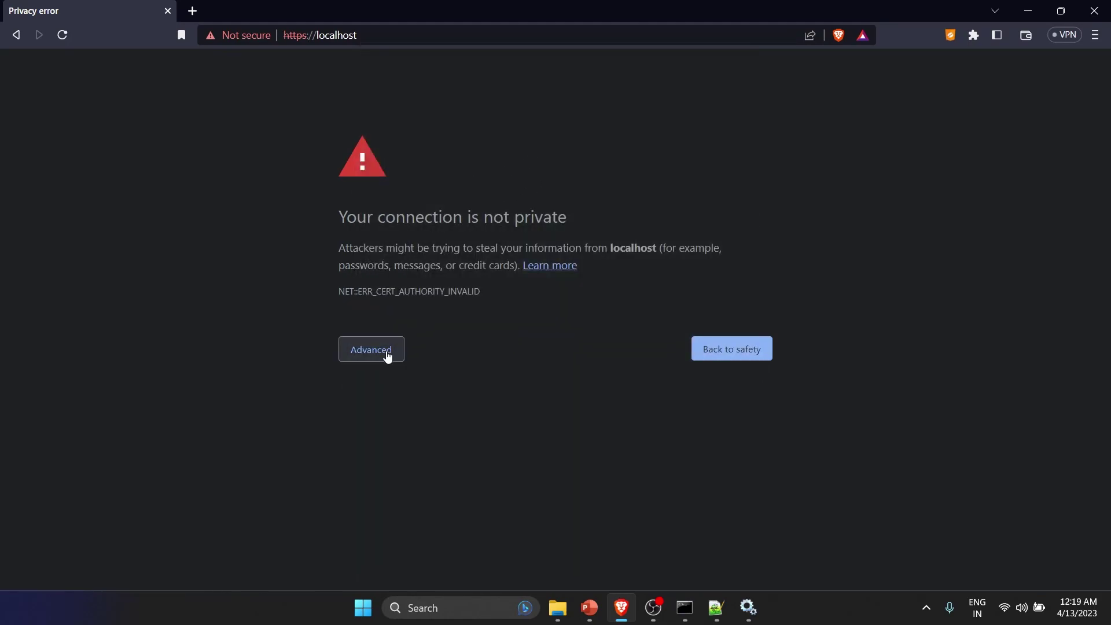
{"action": "left_click", "coordinate": [383, 352]}
- Proceed past the certificate warning to the Spotfire login page, then return to the Steps slide
{"action": "left_click", "coordinate": [390, 461]}
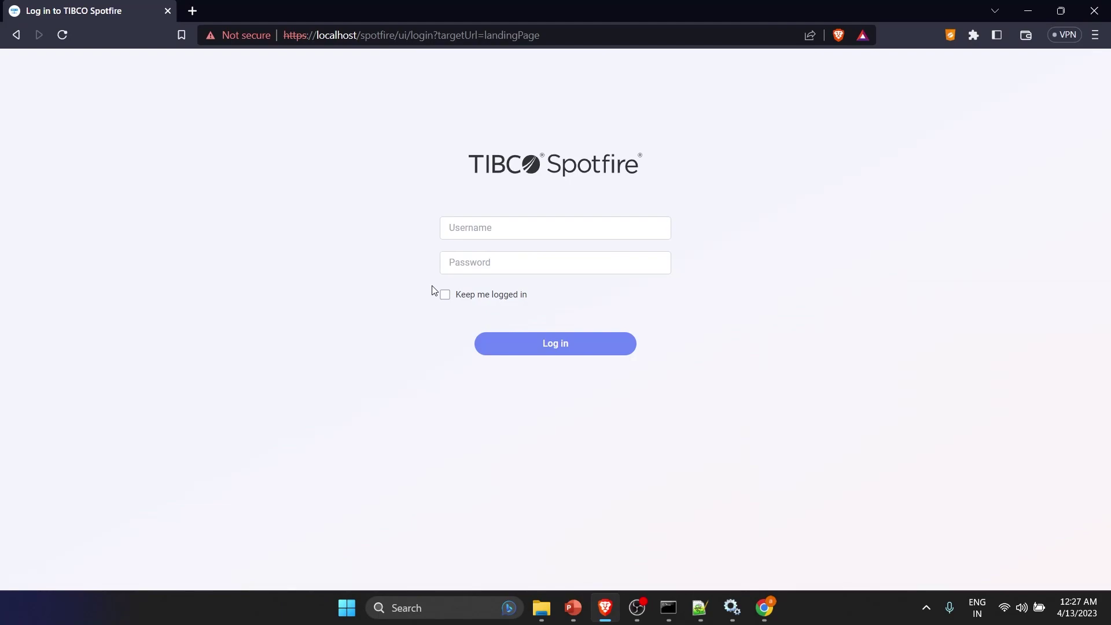
{"action": "key", "text": "alt+Tab"}
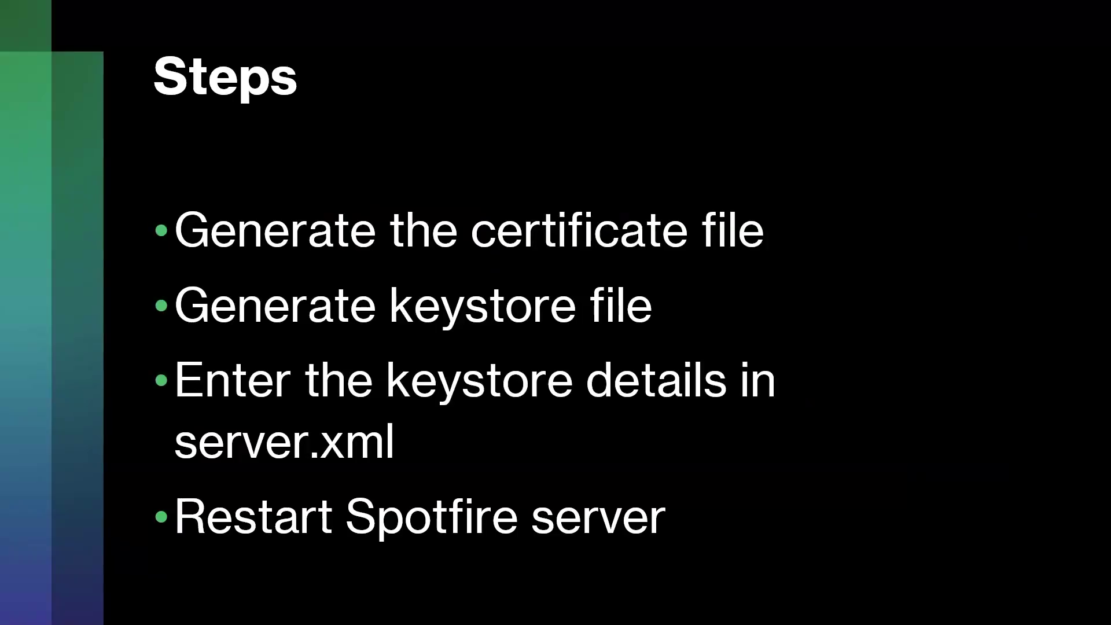